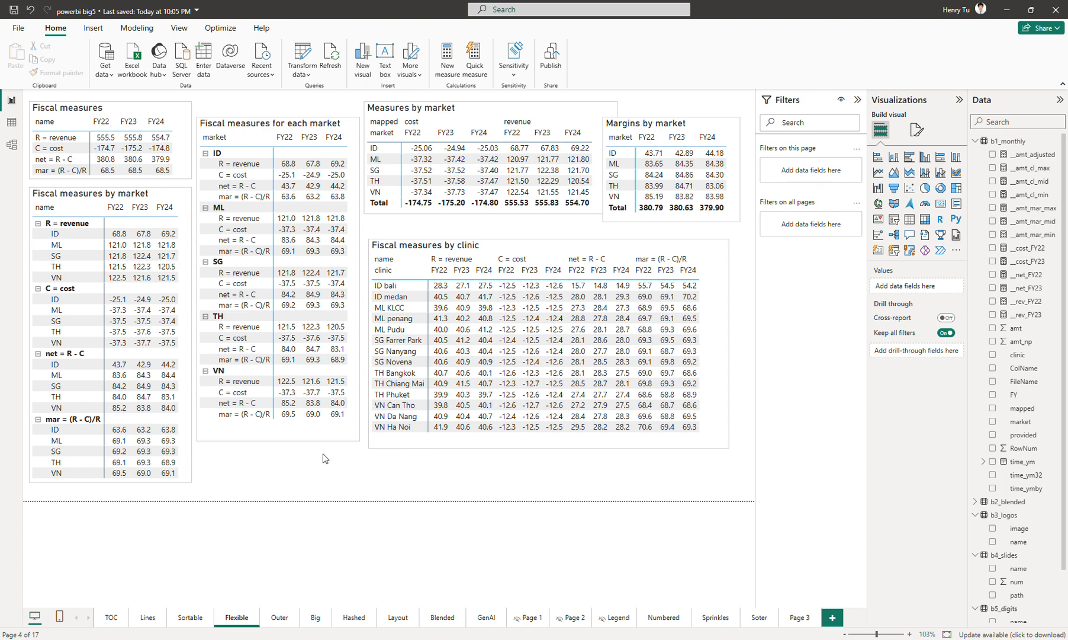
# Select each matrix on the Flexible page in turn to inspect its row, column and value fields.
pyautogui.click(186, 163)
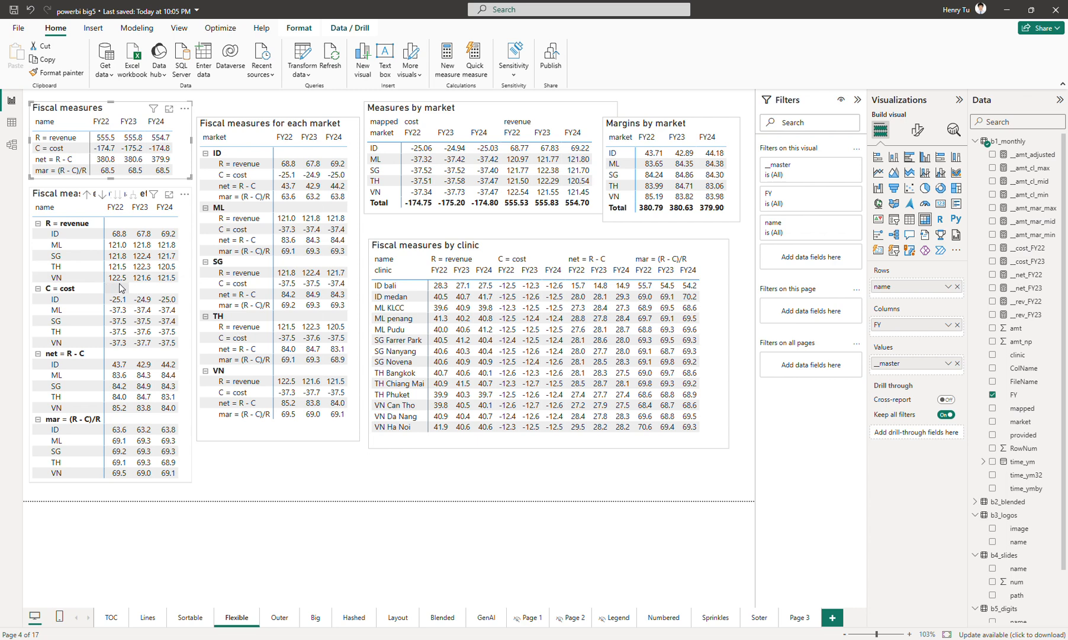
pyautogui.click(333, 439)
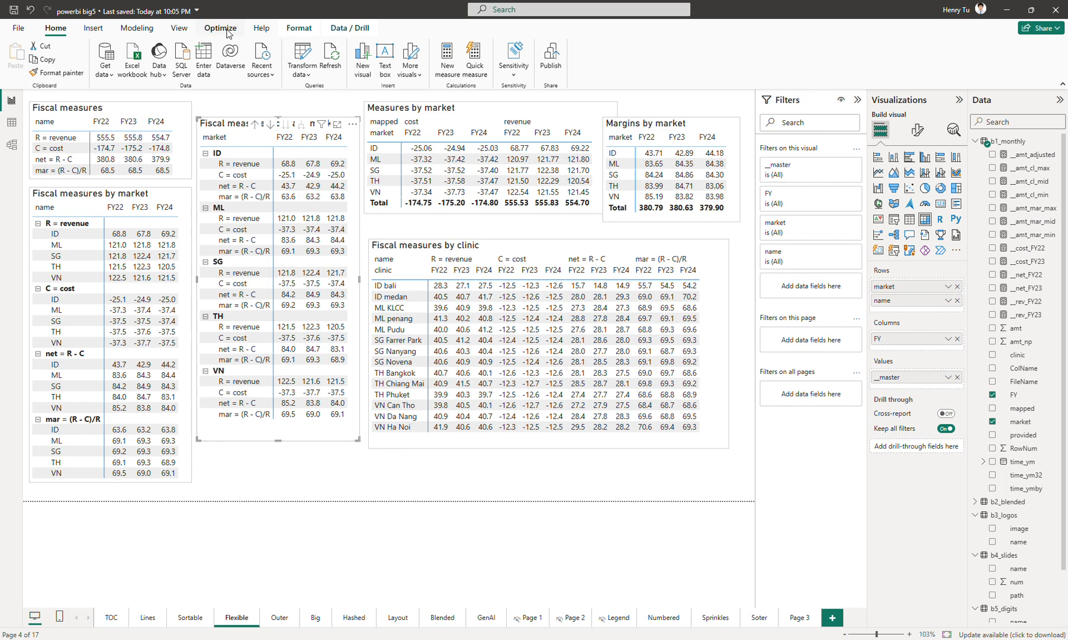
pyautogui.click(496, 206)
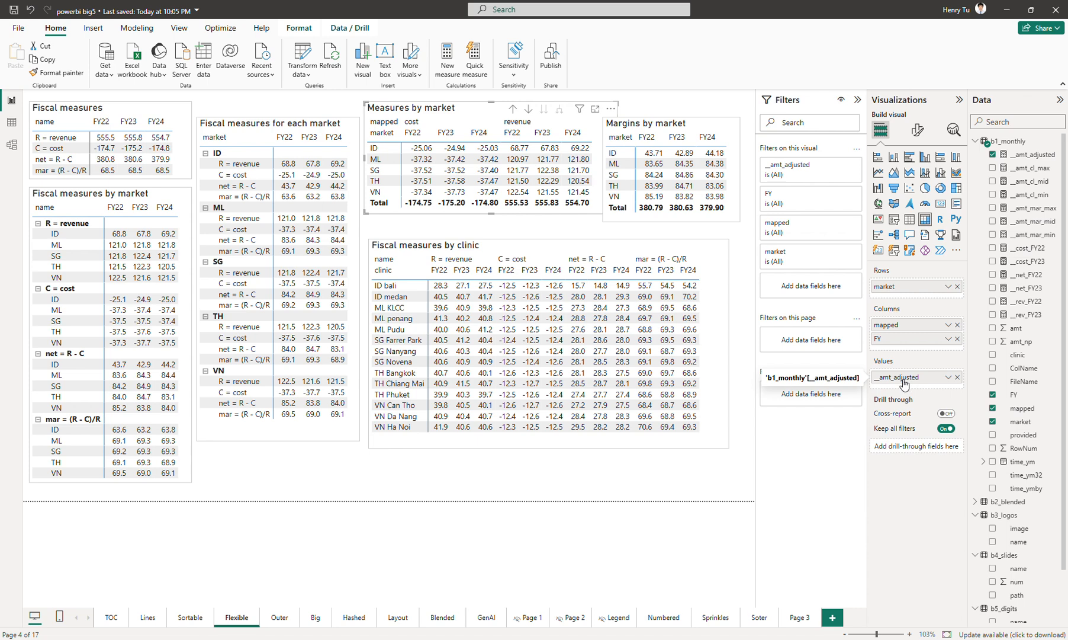
pyautogui.click(736, 228)
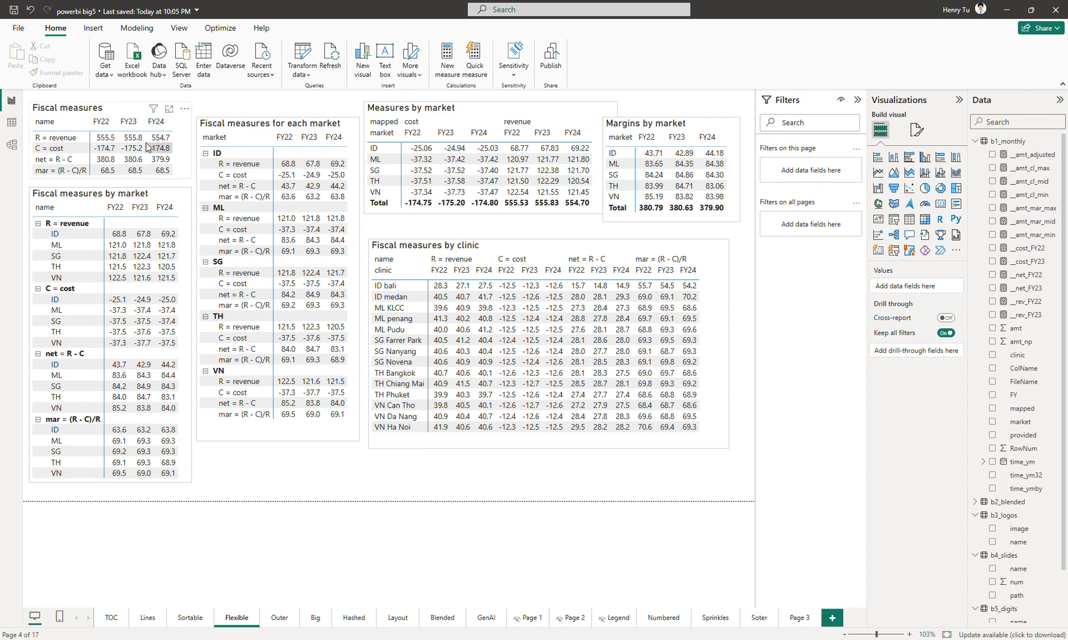
pyautogui.click(588, 214)
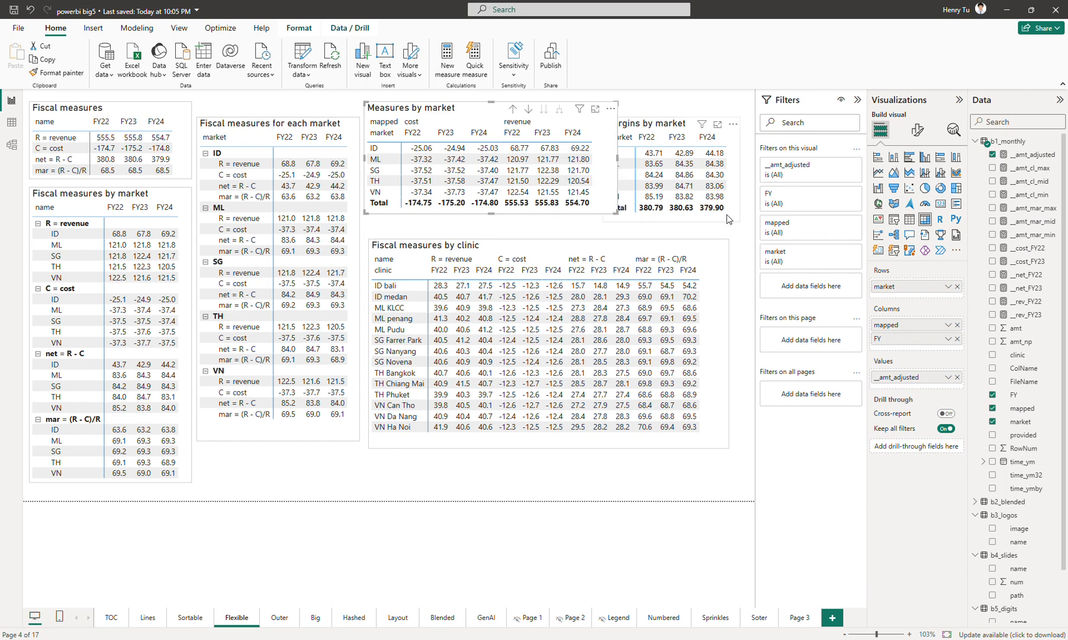
pyautogui.click(710, 208)
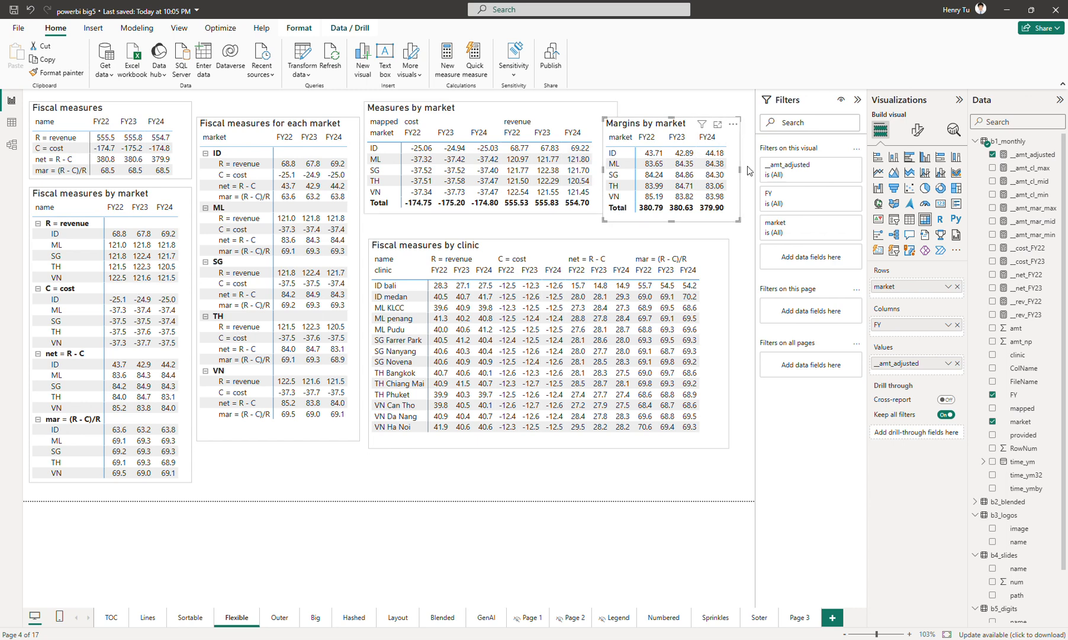
pyautogui.moveTo(740, 164); pyautogui.dragTo(737, 164)
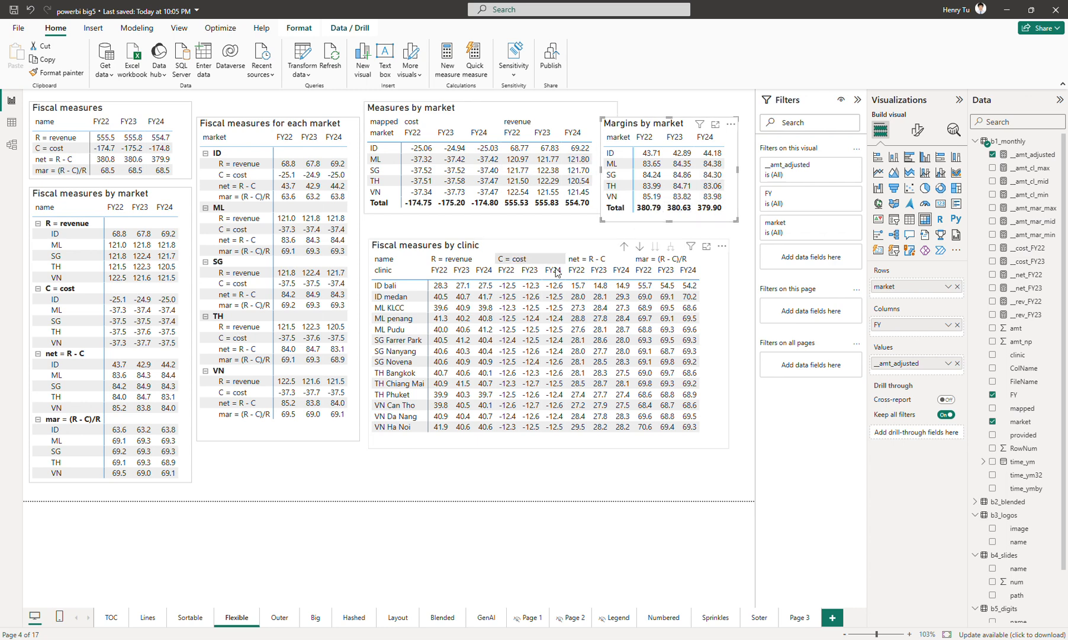
# Move the name field of the clinic matrix from columns to rows and back, then expand to show all fiscal years.
pyautogui.click(719, 336)
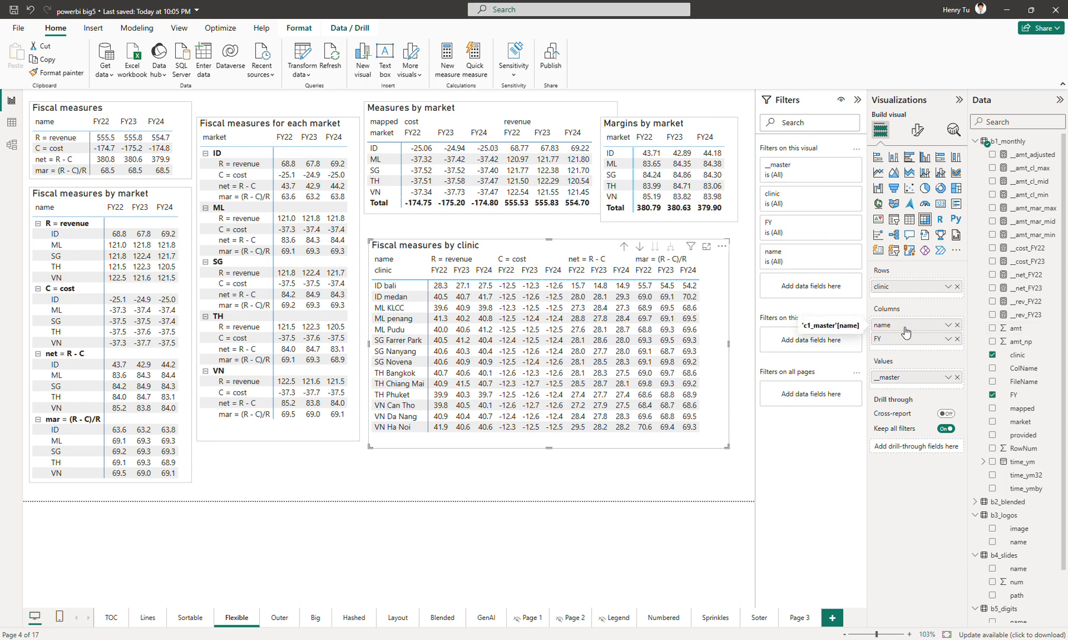
pyautogui.moveTo(906, 330); pyautogui.dragTo(911, 297)
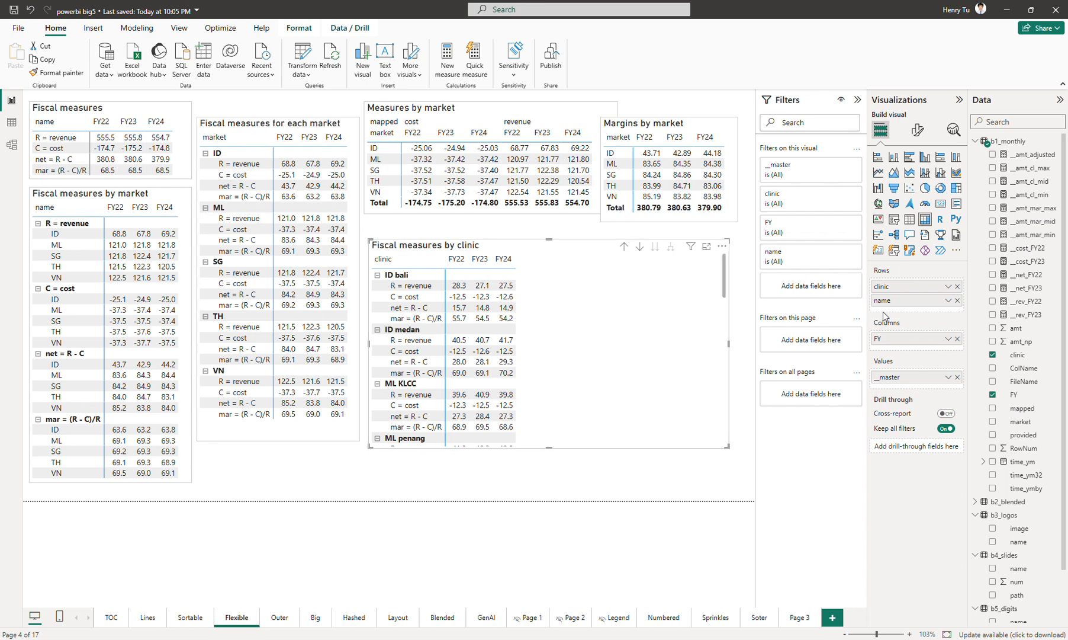
pyautogui.moveTo(885, 300); pyautogui.dragTo(897, 338)
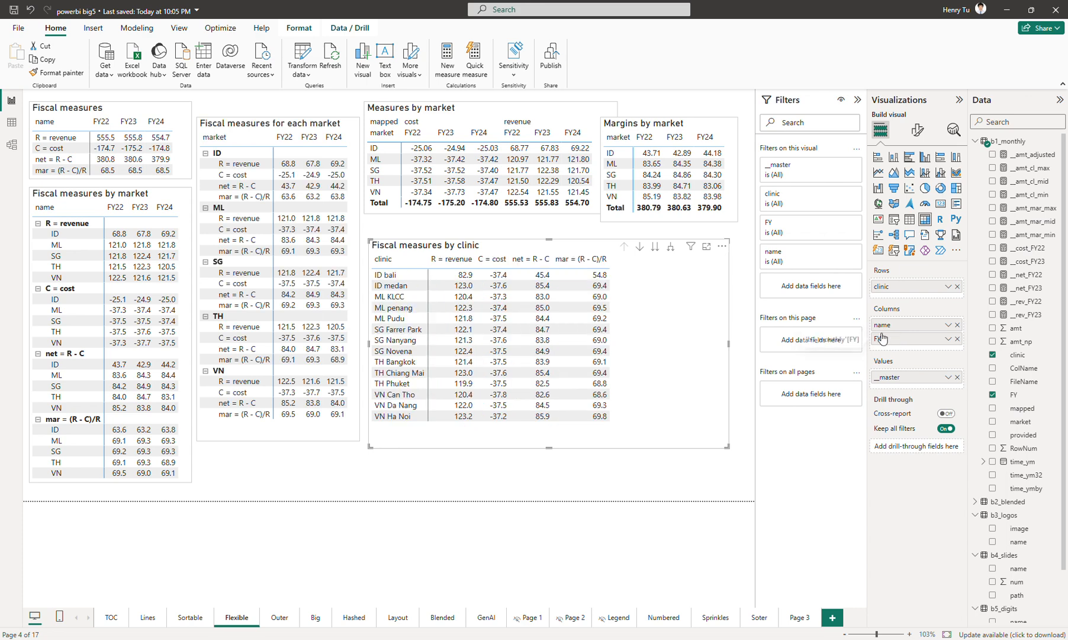
pyautogui.click(668, 251)
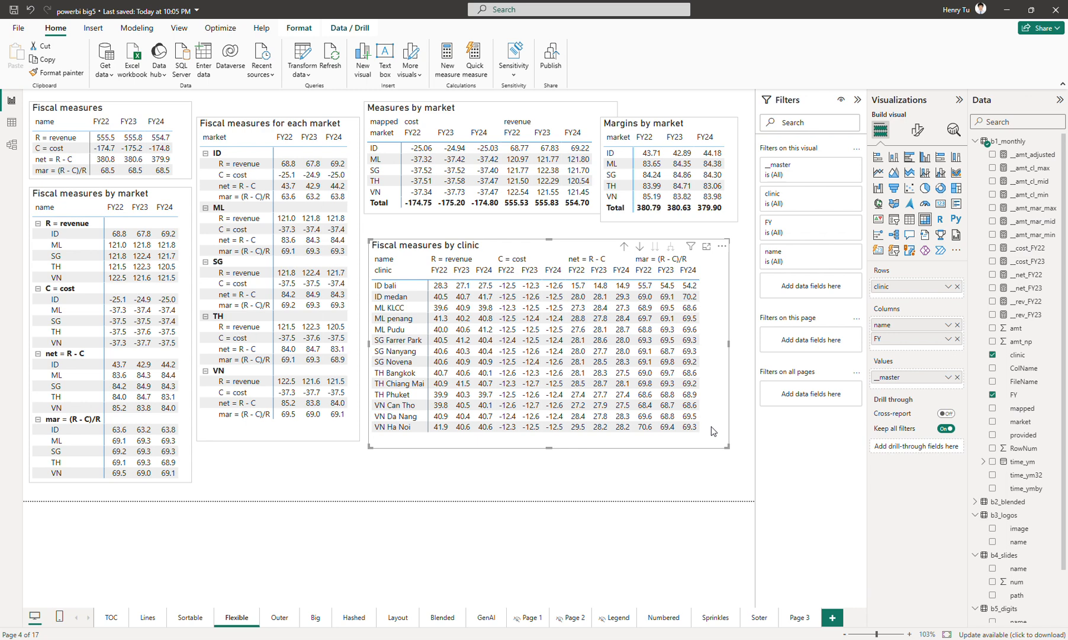
# Switch to the Sortable page and return to the Flexible page.
pyautogui.click(634, 465)
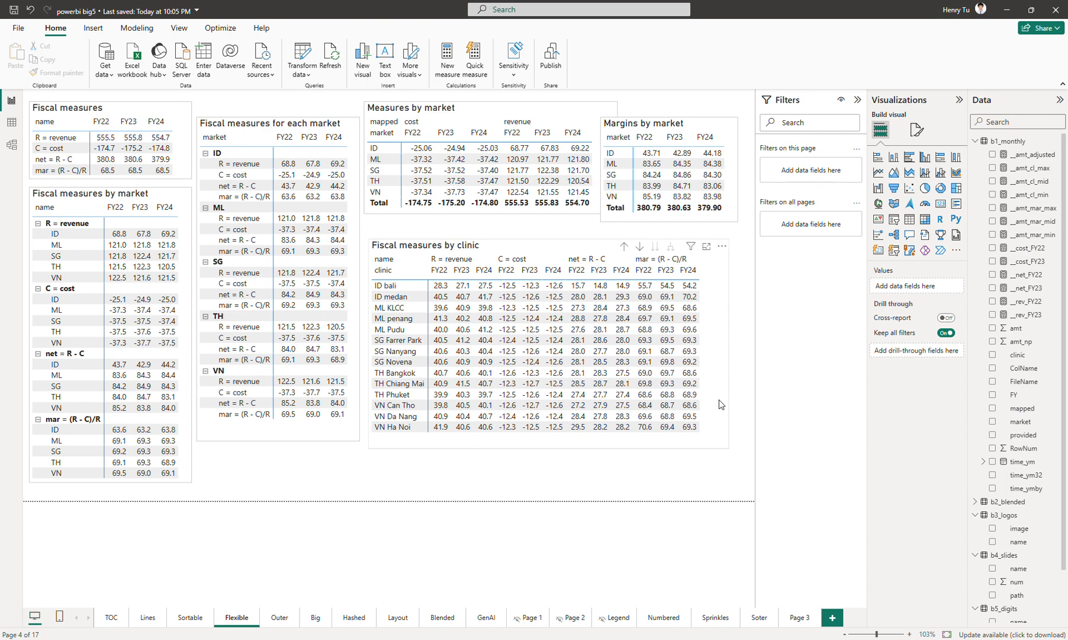
pyautogui.click(721, 441)
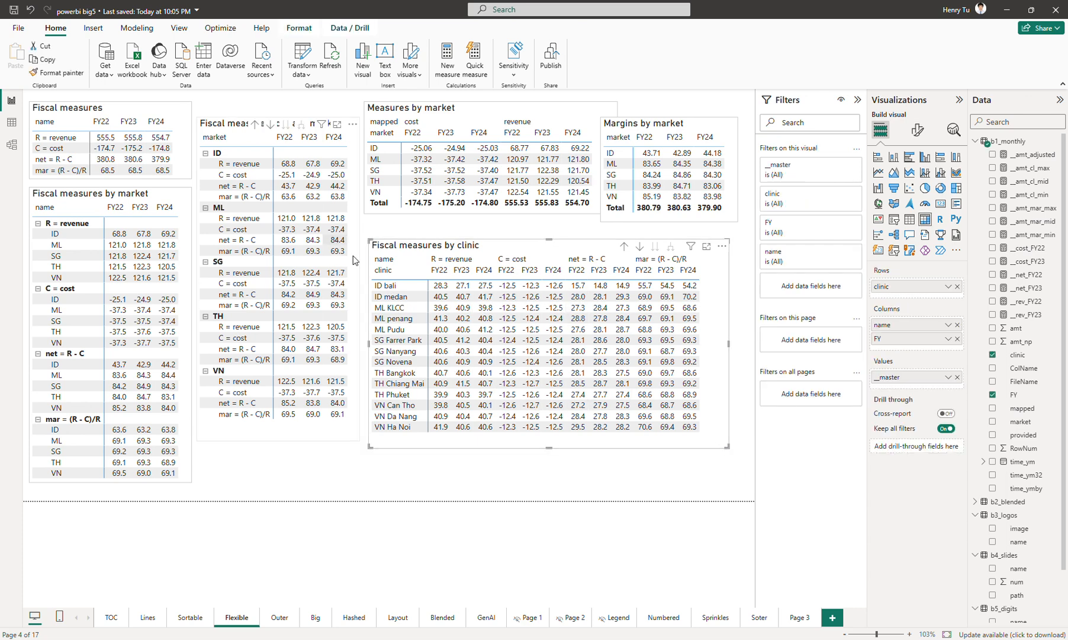
pyautogui.click(350, 481)
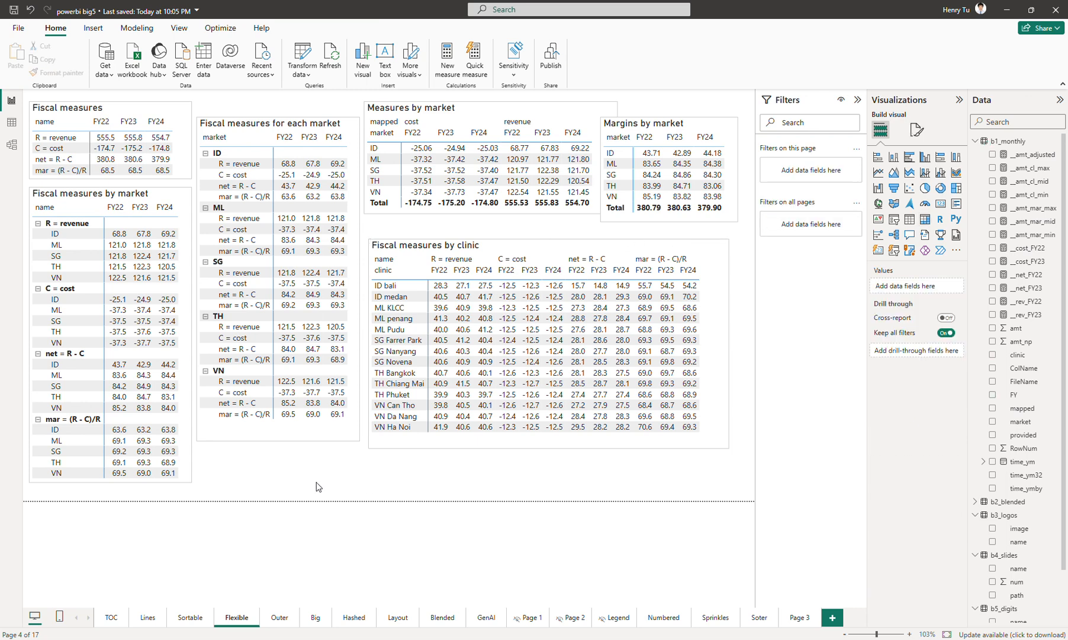
pyautogui.click(187, 617)
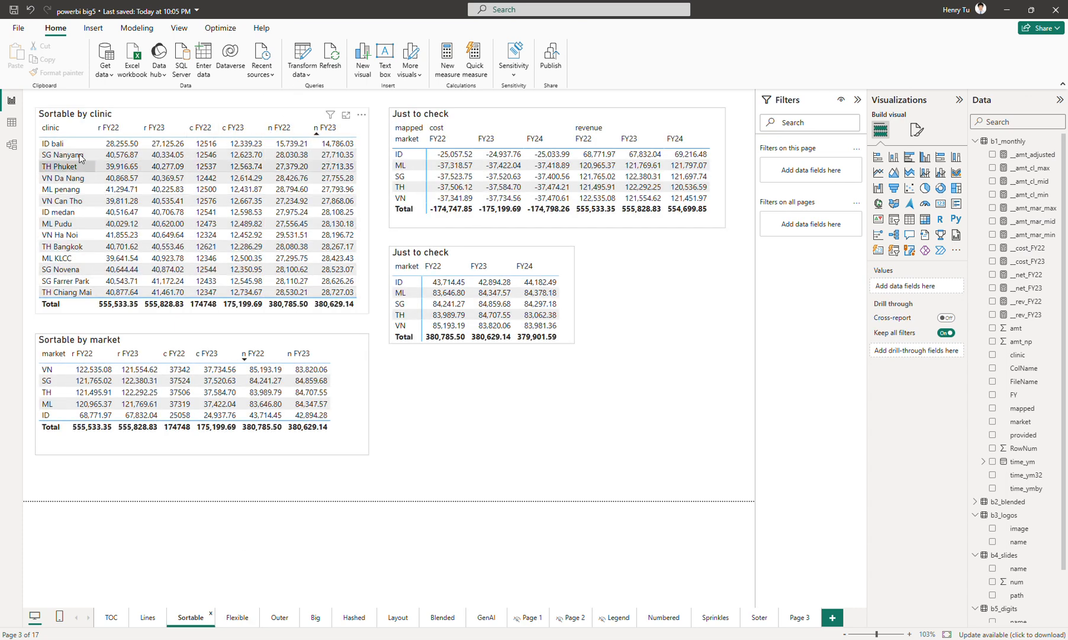
pyautogui.click(233, 617)
# Cross-filter the page by the FY24 margin column and by ID bali's FY24 margin, clearing each selection.
pyautogui.click(688, 272)
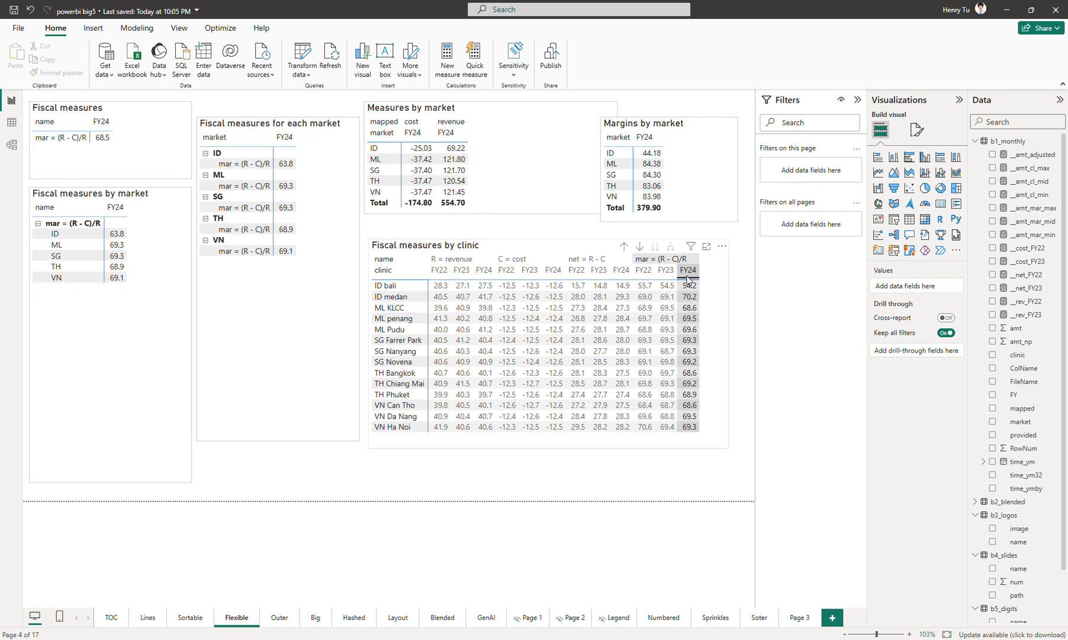
pyautogui.click(689, 271)
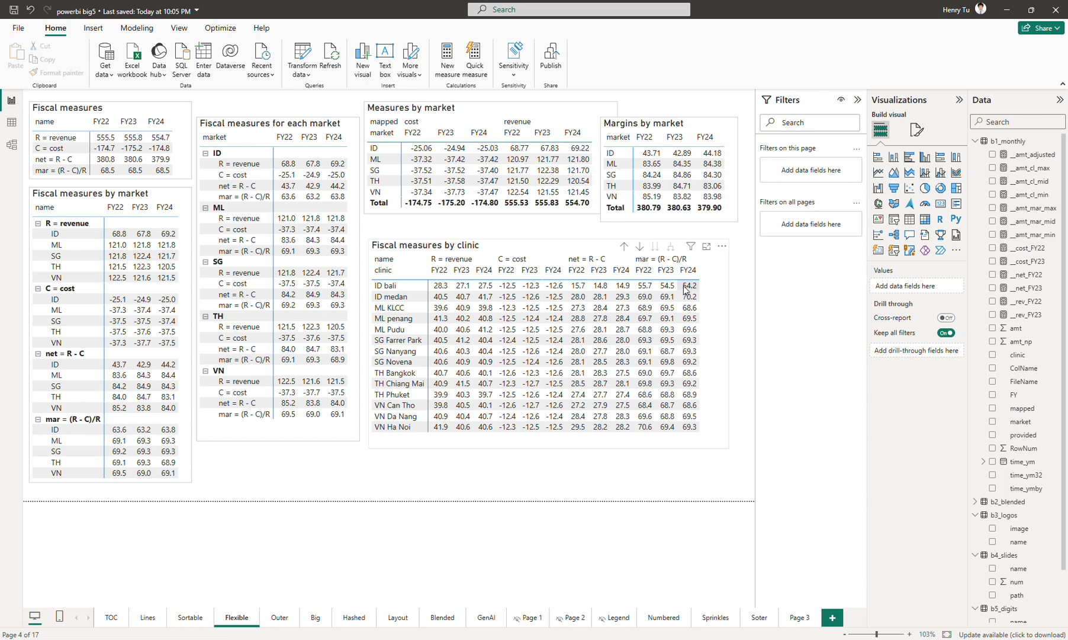
pyautogui.click(685, 289)
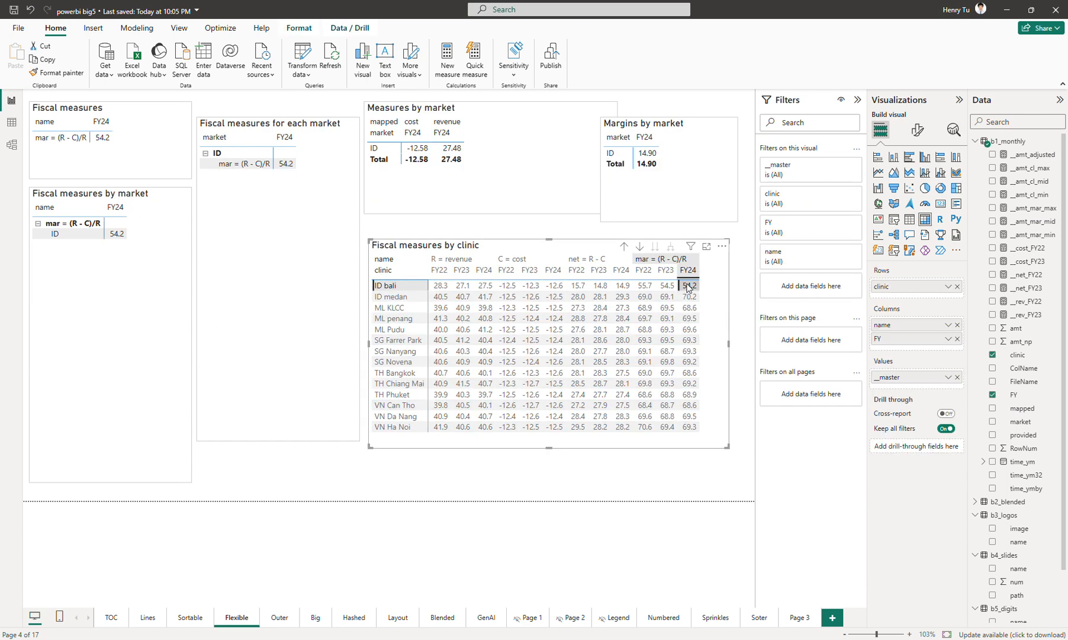
pyautogui.click(688, 286)
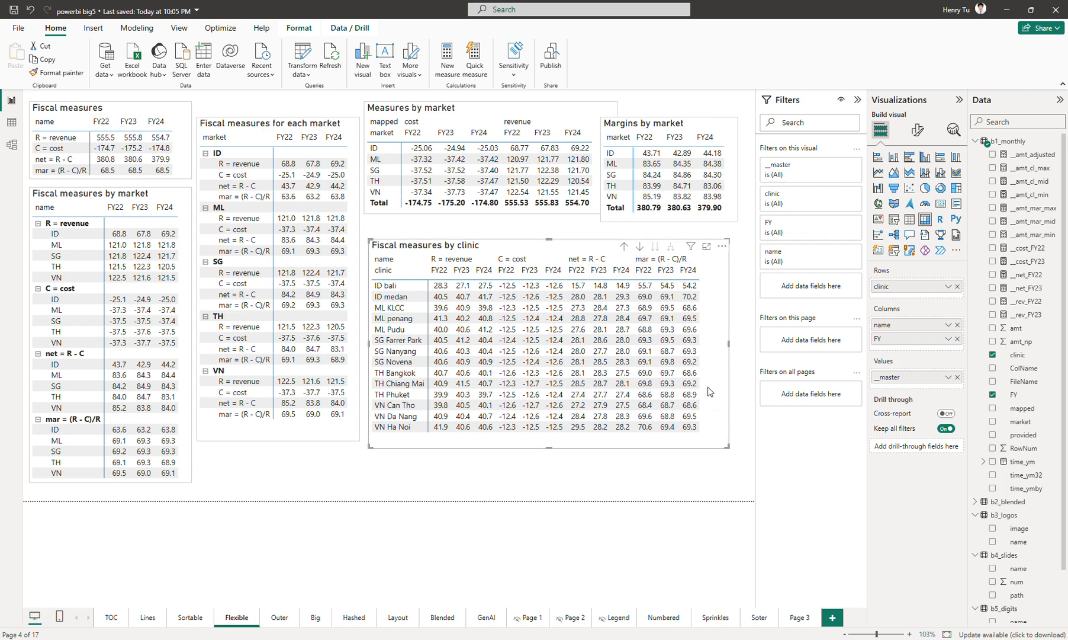
pyautogui.click(470, 479)
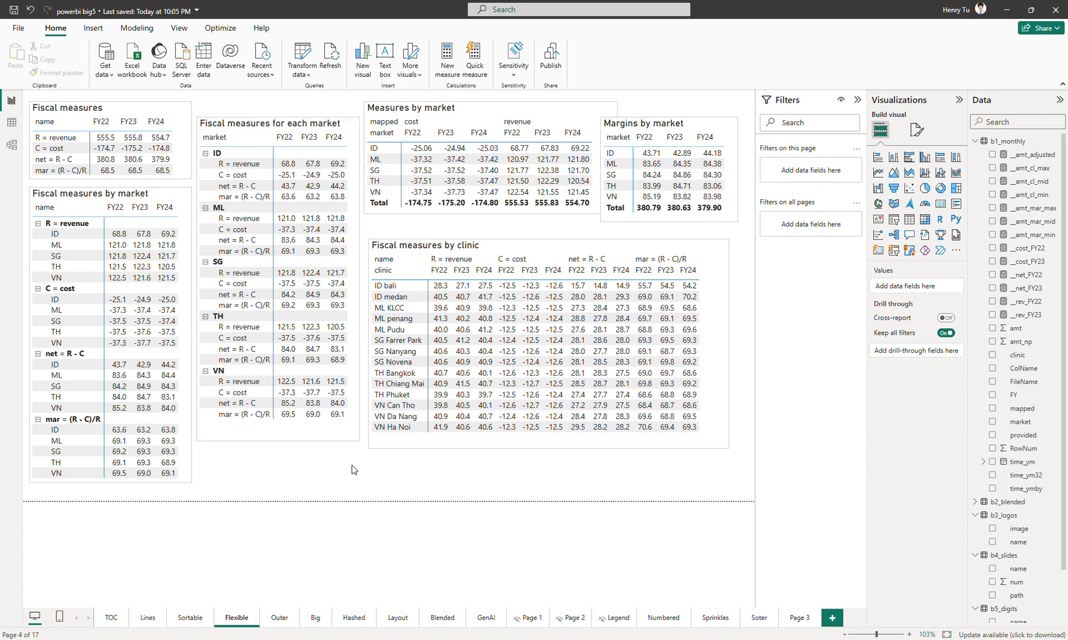
pyautogui.click(720, 363)
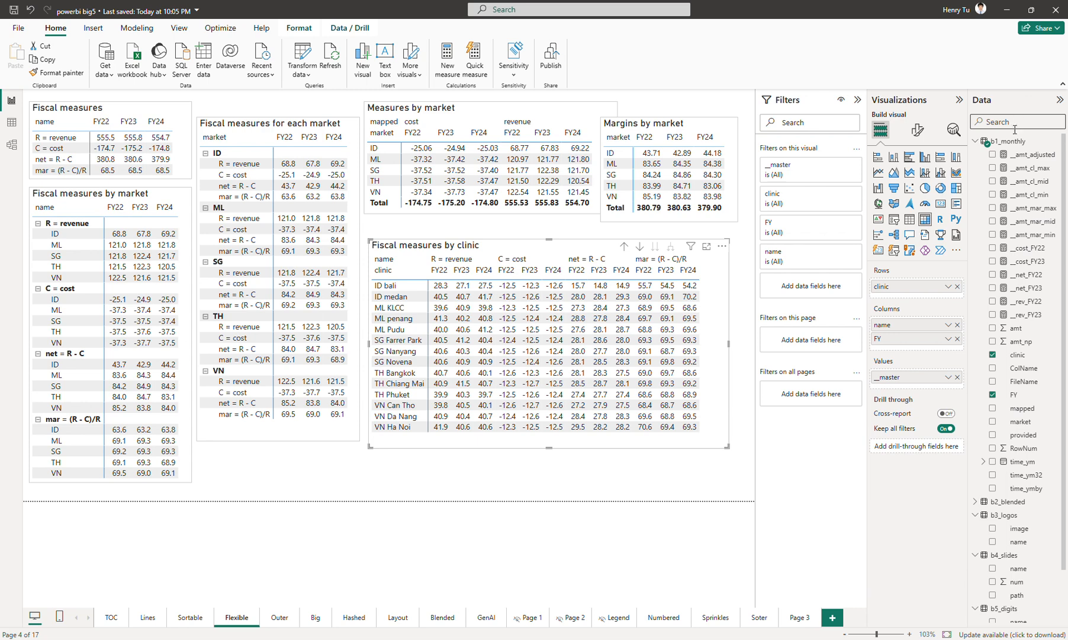
# Expand the c1_master table in the Data pane and open its DATATABLE definition in the formula bar.
pyautogui.click(977, 142)
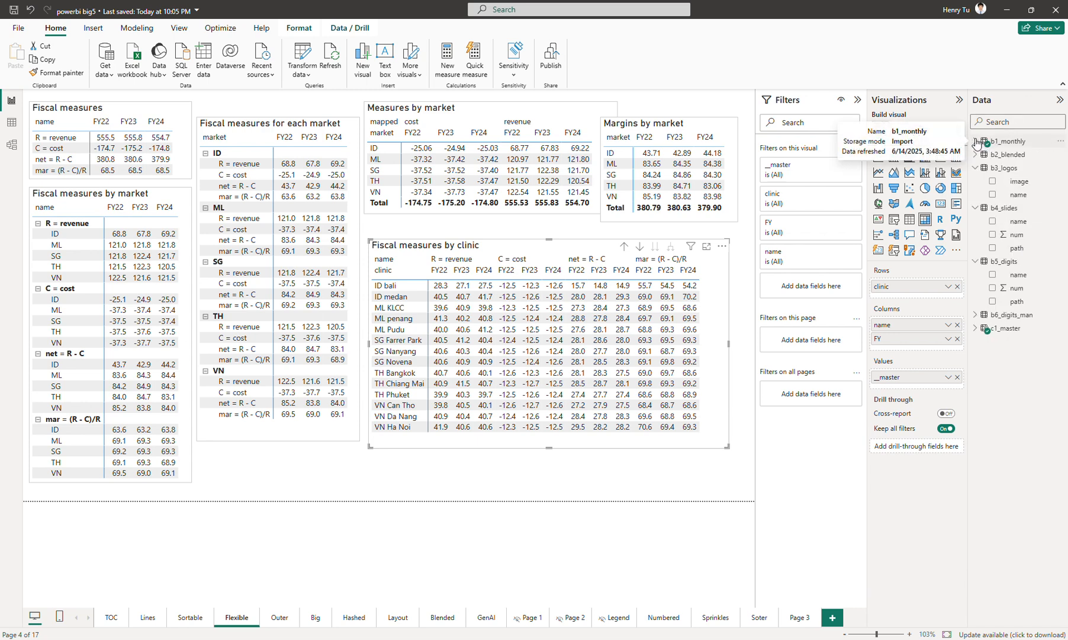
pyautogui.click(978, 169)
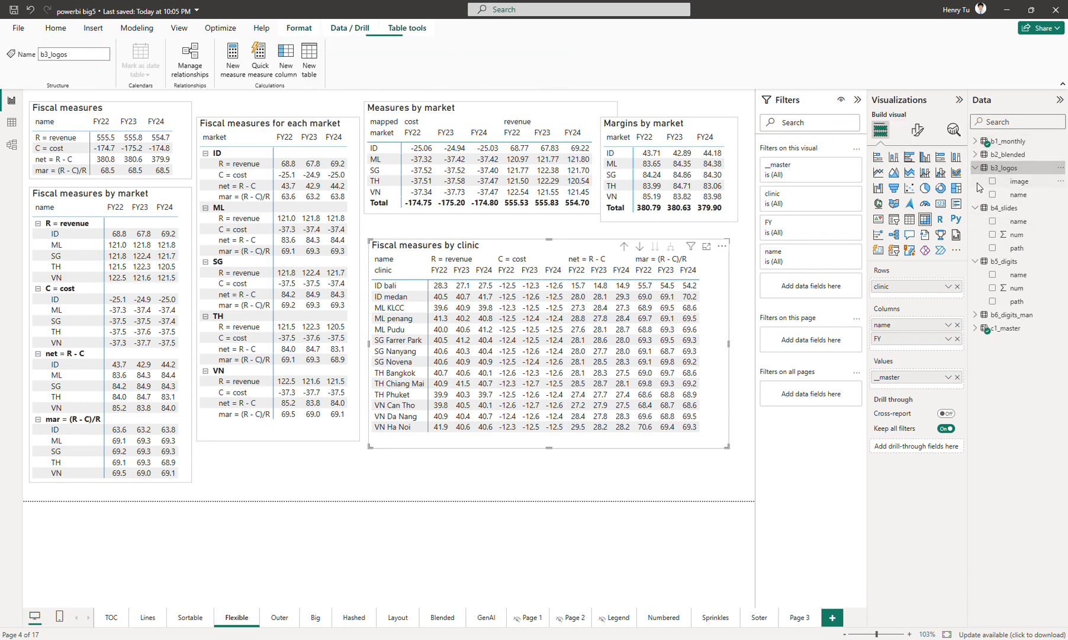
pyautogui.click(975, 180)
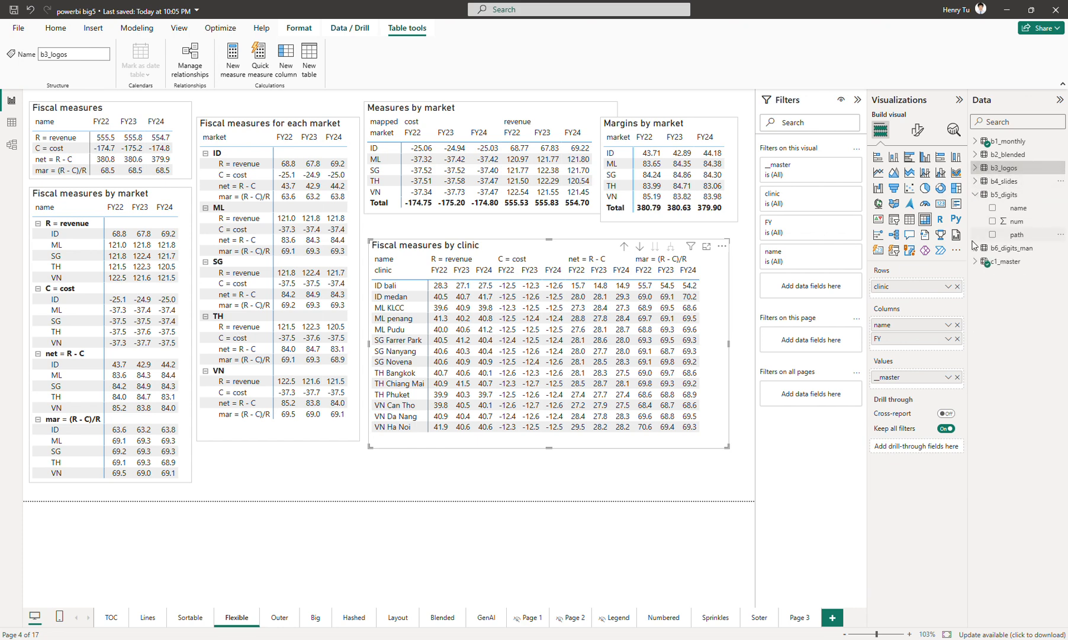
pyautogui.click(976, 262)
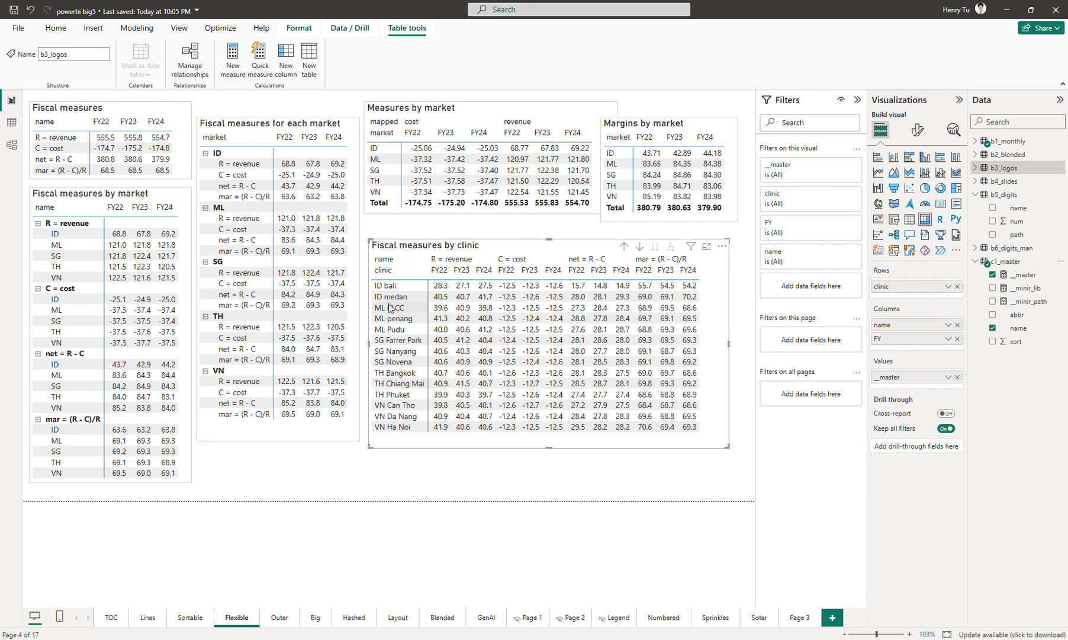
pyautogui.click(976, 142)
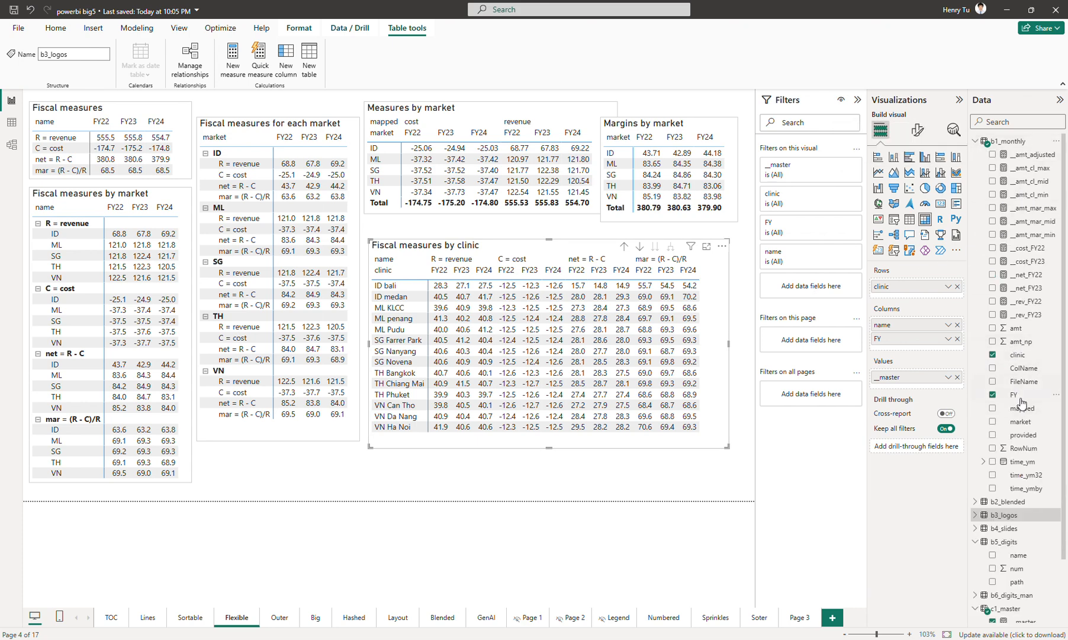
pyautogui.click(975, 142)
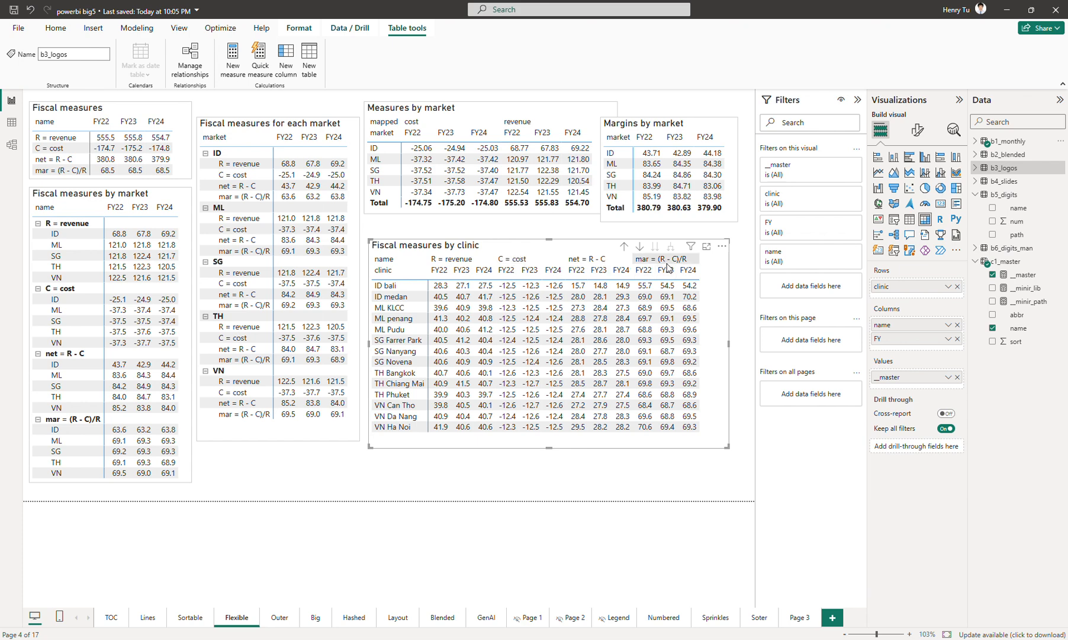
pyautogui.click(1001, 263)
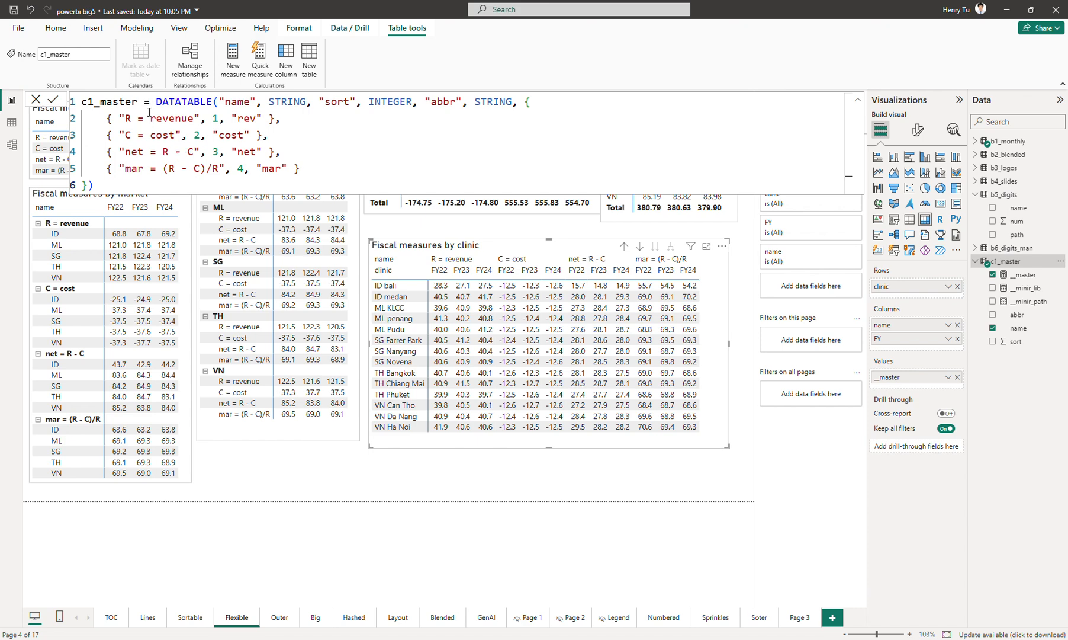
pyautogui.click(345, 130)
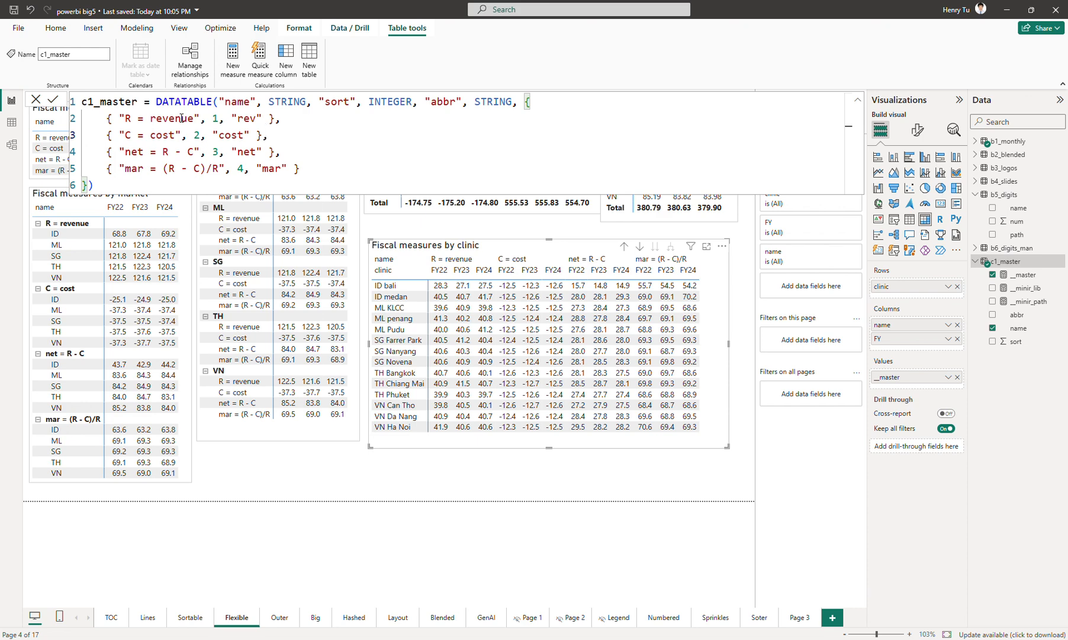
# Review the c1_master table's rows and definition in Table view, then return to Report view.
pyautogui.click(11, 123)
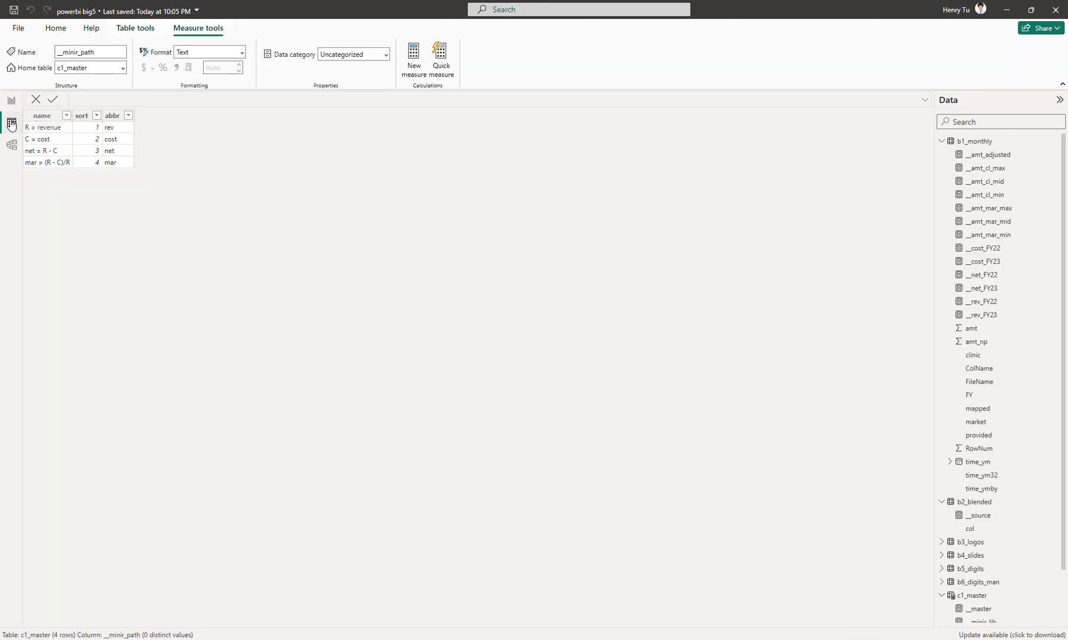
pyautogui.click(942, 141)
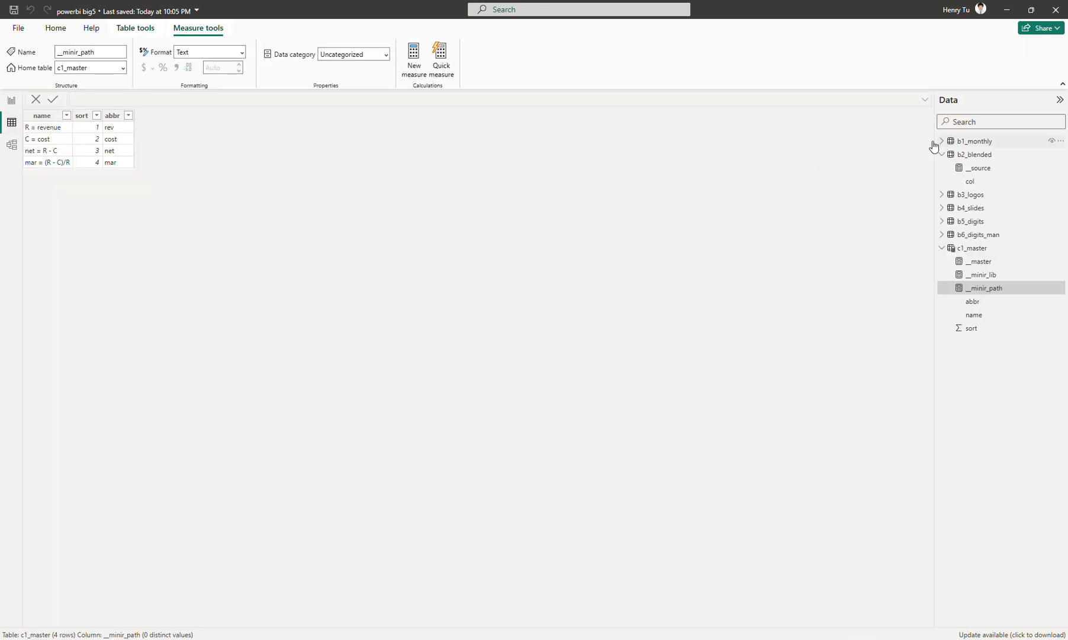
pyautogui.click(969, 248)
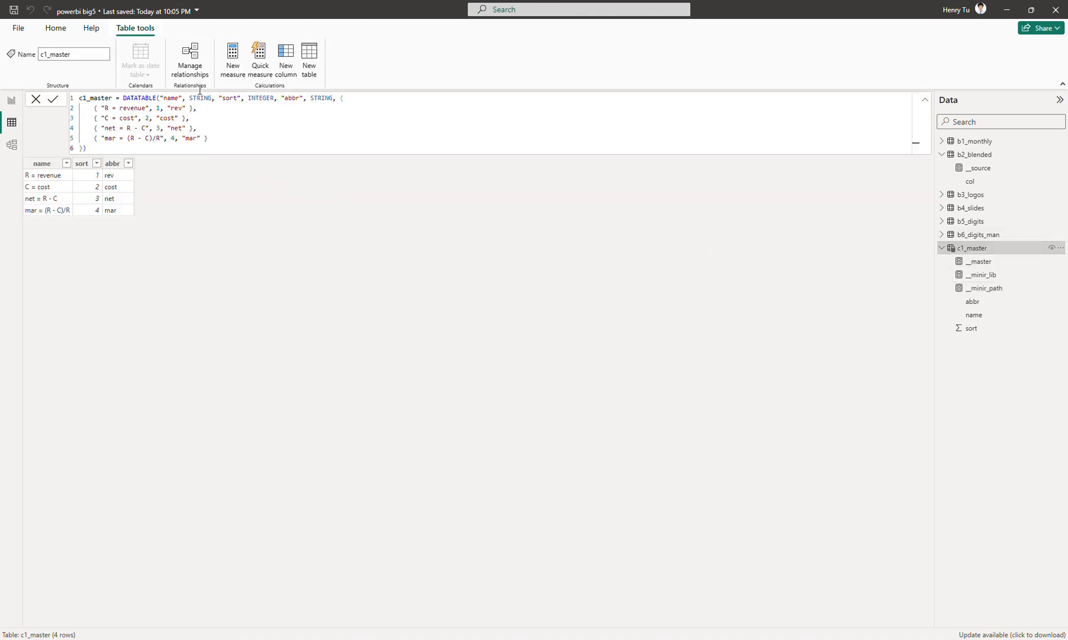
pyautogui.keyDown('ctrl'); pyautogui.scroll(6, 368, 149); pyautogui.keyUp('ctrl')
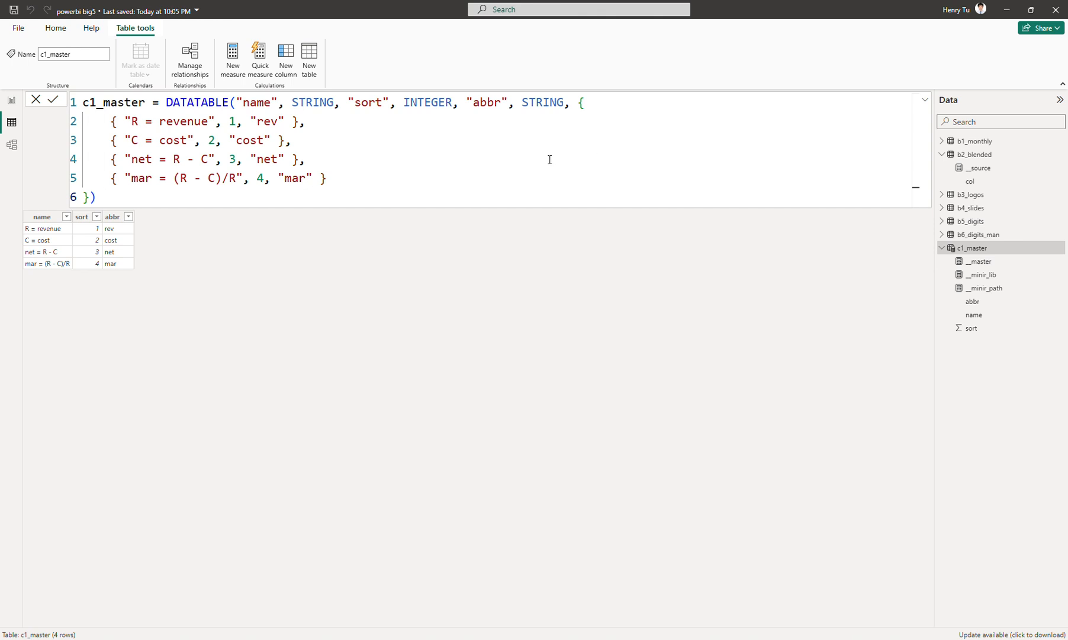
pyautogui.click(10, 102)
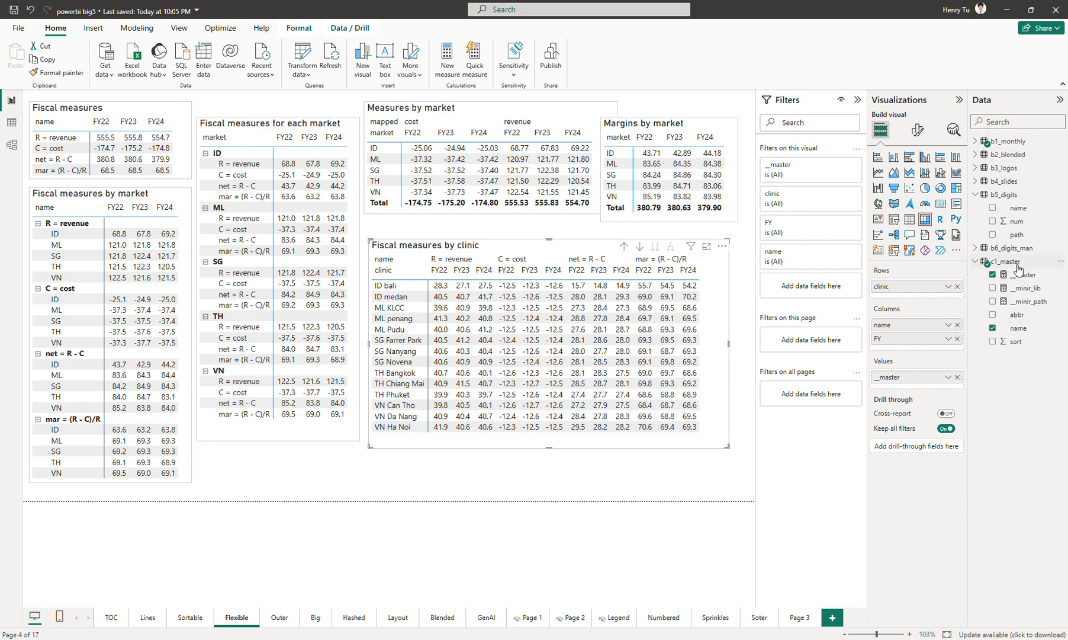
pyautogui.click(976, 142)
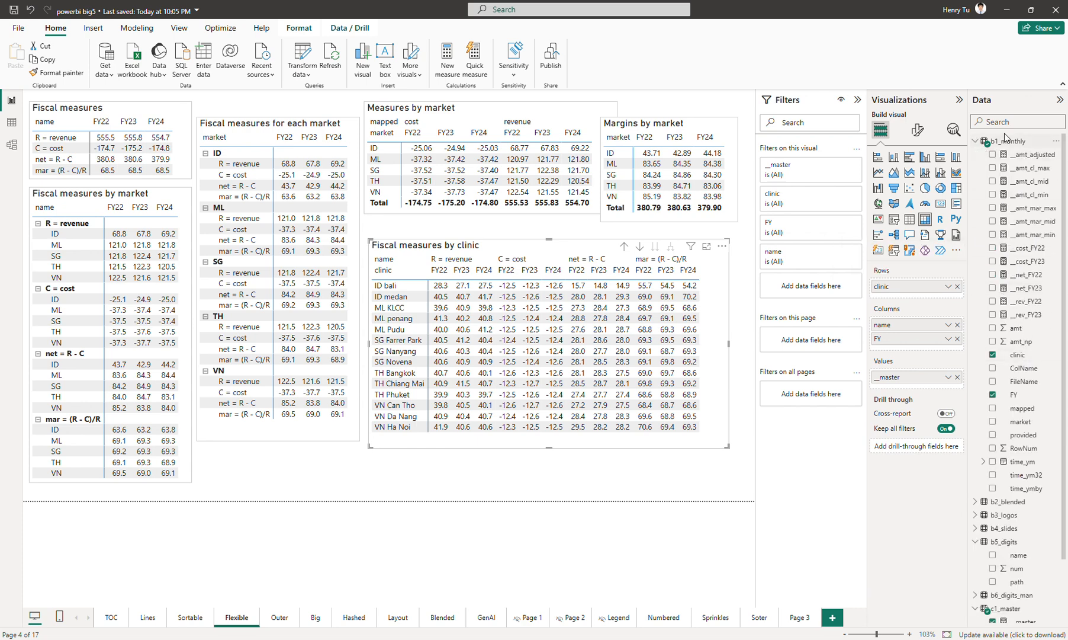
# Open the __master measure's formula and multiply its SWITCH result by 0.
pyautogui.click(976, 142)
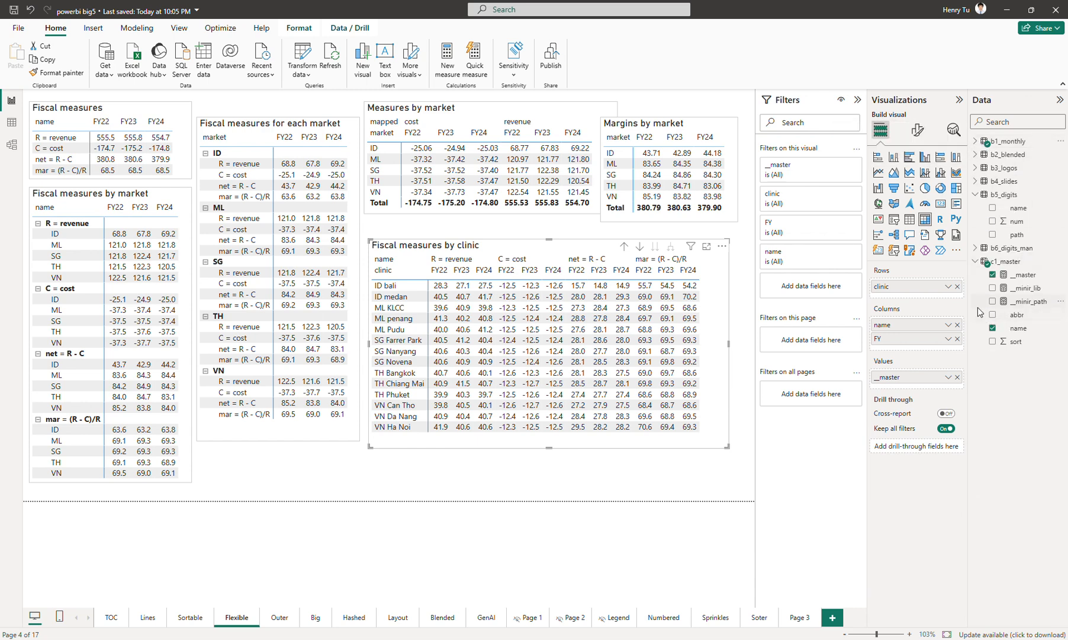
pyautogui.click(1029, 276)
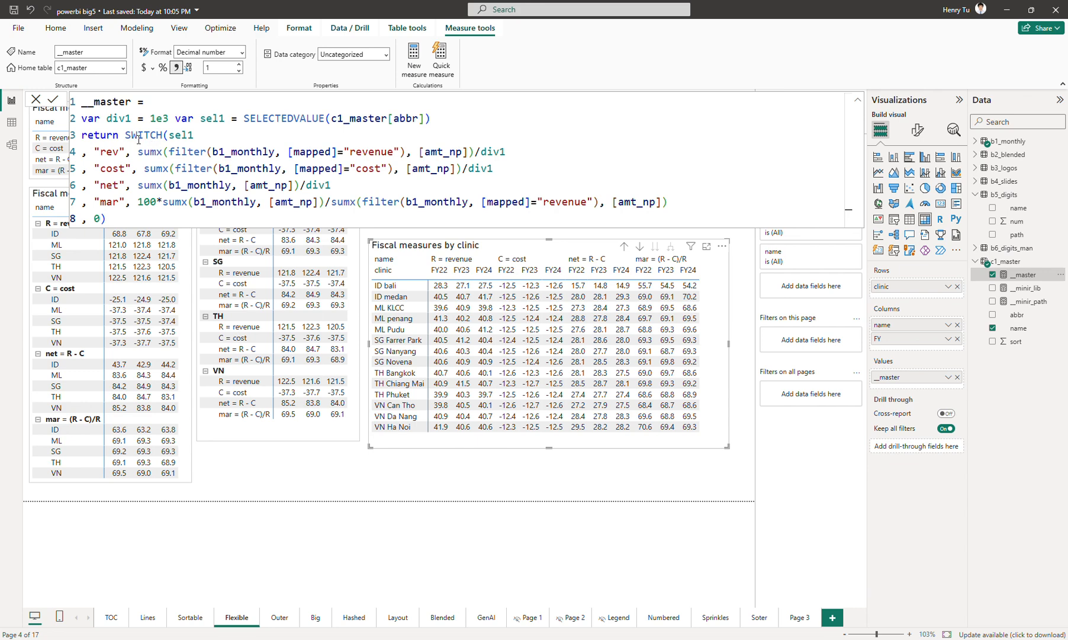
pyautogui.click(108, 135)
pyautogui.doubleClick(108, 135)
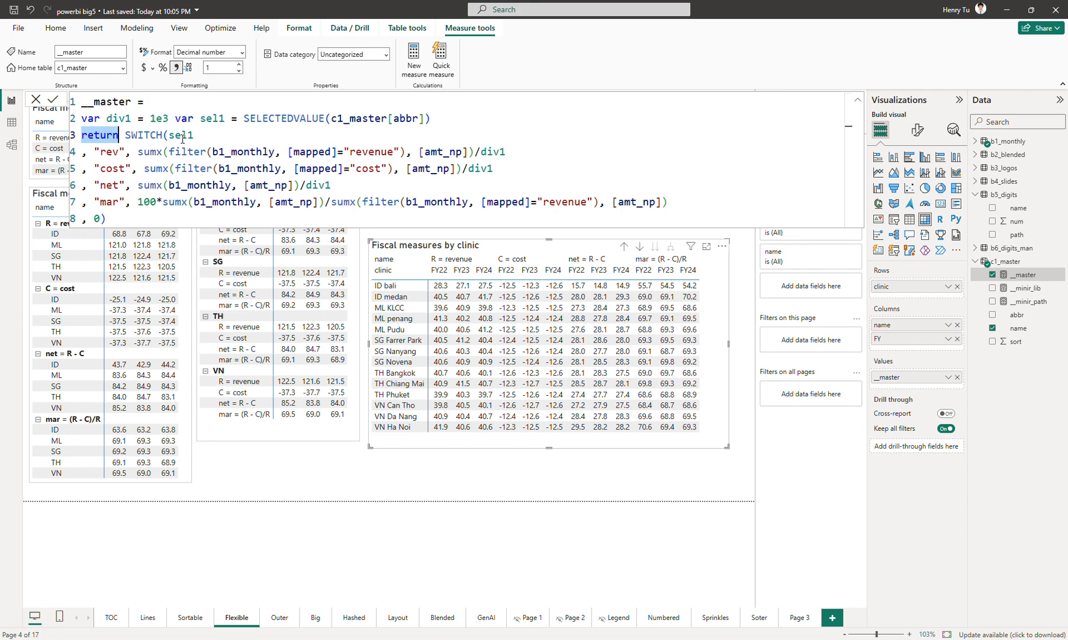
pyautogui.hotkey('ctrl', 'Right')
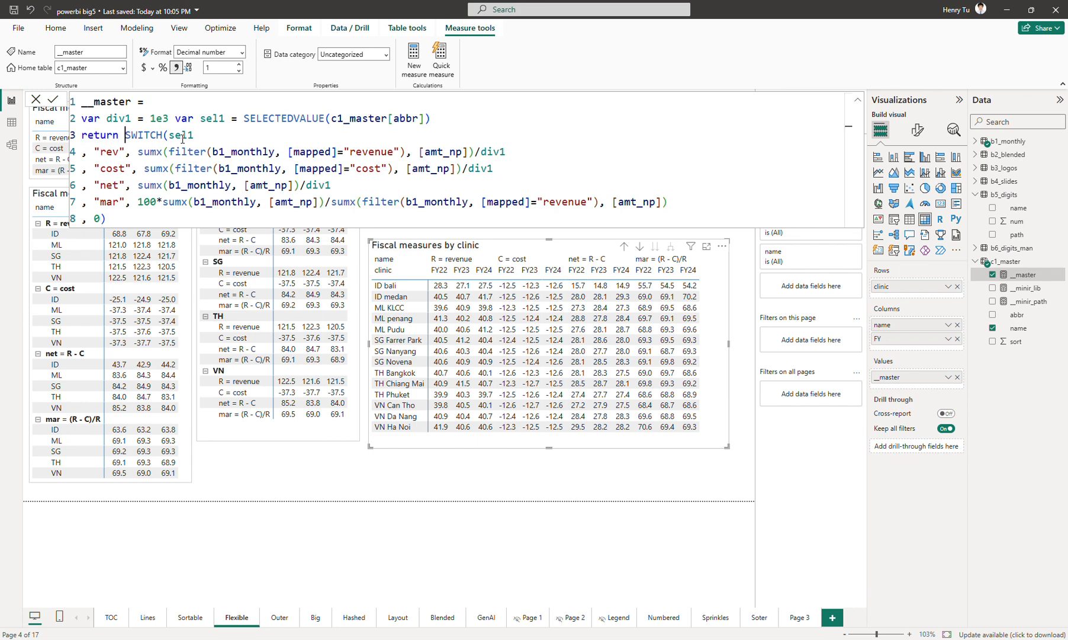
pyautogui.hotkey('ctrl', 'shift', 'Left')
pyautogui.write('*')
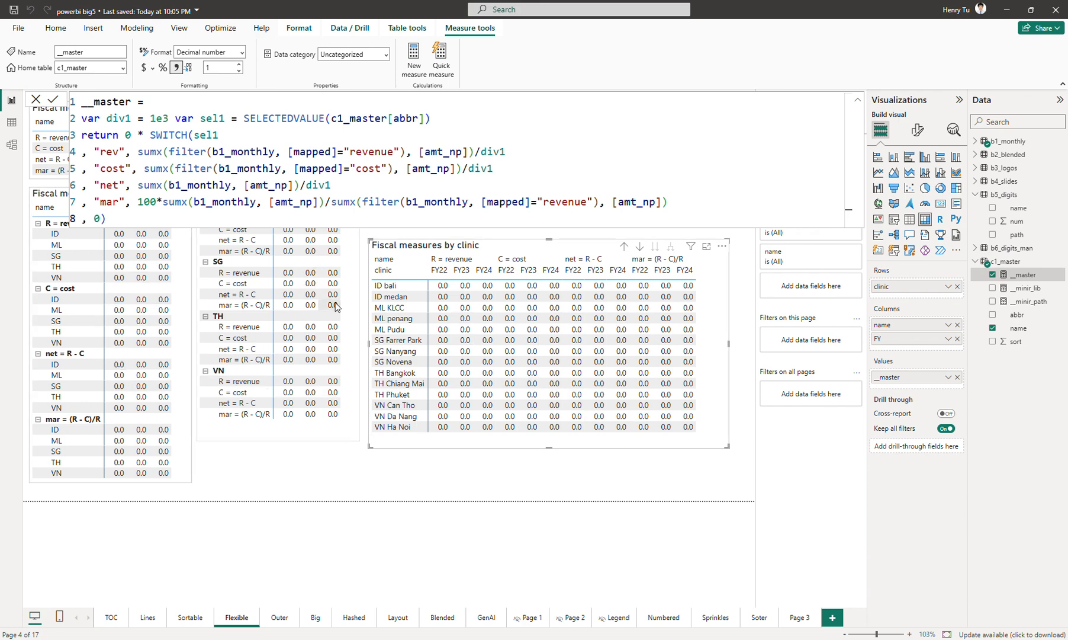
# Remove the 0 * multiplier from the __master formula and commit the measure.
pyautogui.click(146, 135)
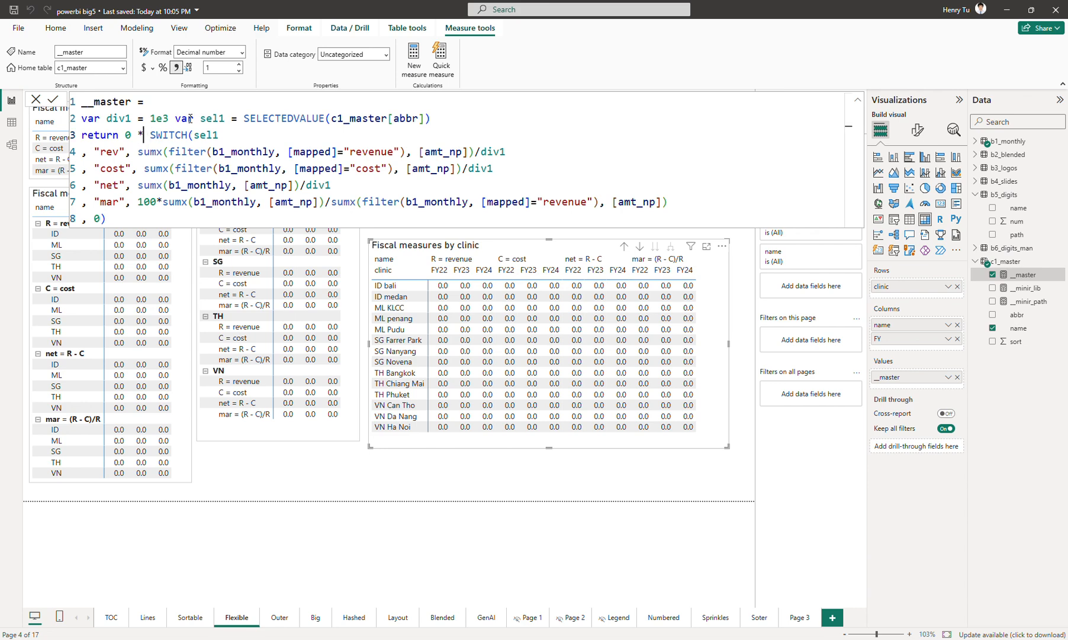
pyautogui.press('BackSpace')
pyautogui.press('BackSpace')
pyautogui.press('BackSpace')
pyautogui.press('BackSpace')
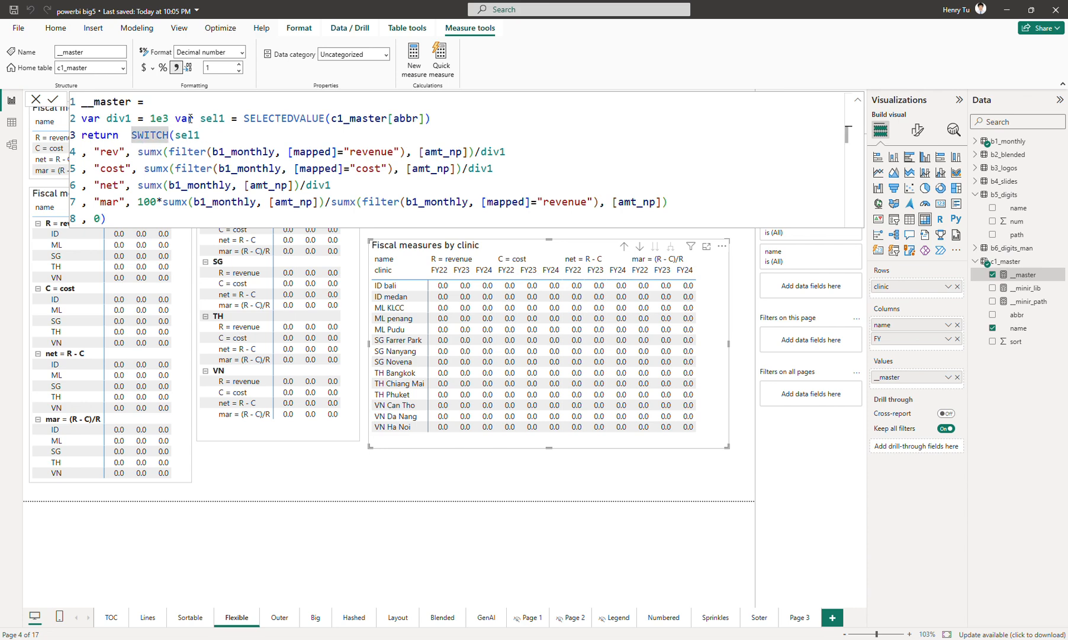
pyautogui.press('Return')
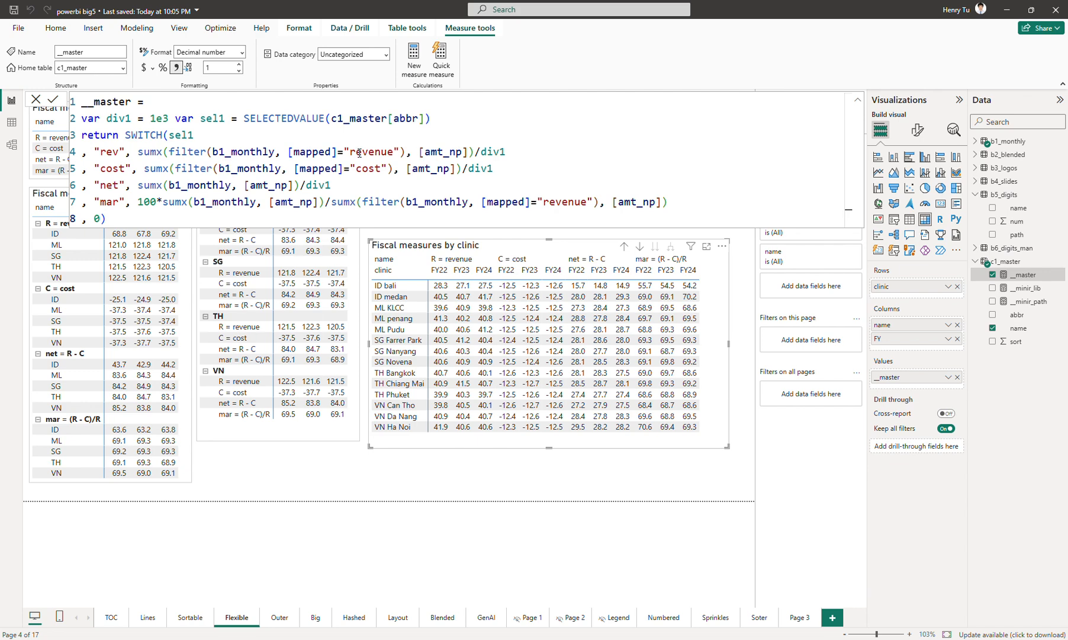
# Set the div1 divisor in the __master measure to 1, commit, and scroll through the clinic matrix values.
pyautogui.click(512, 151)
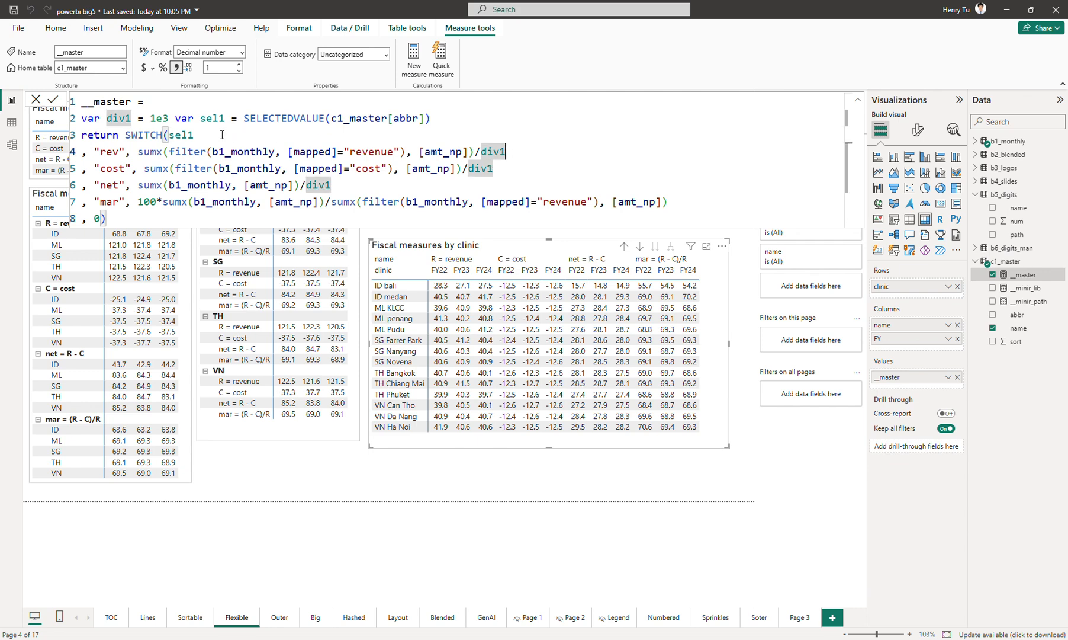
pyautogui.doubleClick(160, 119)
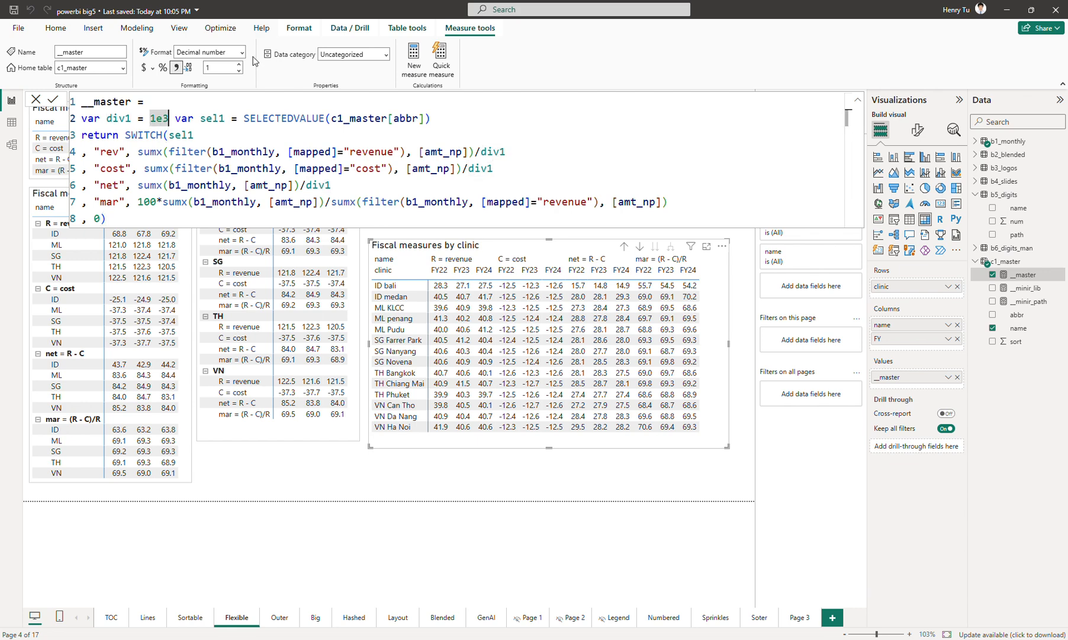
pyautogui.write('1')
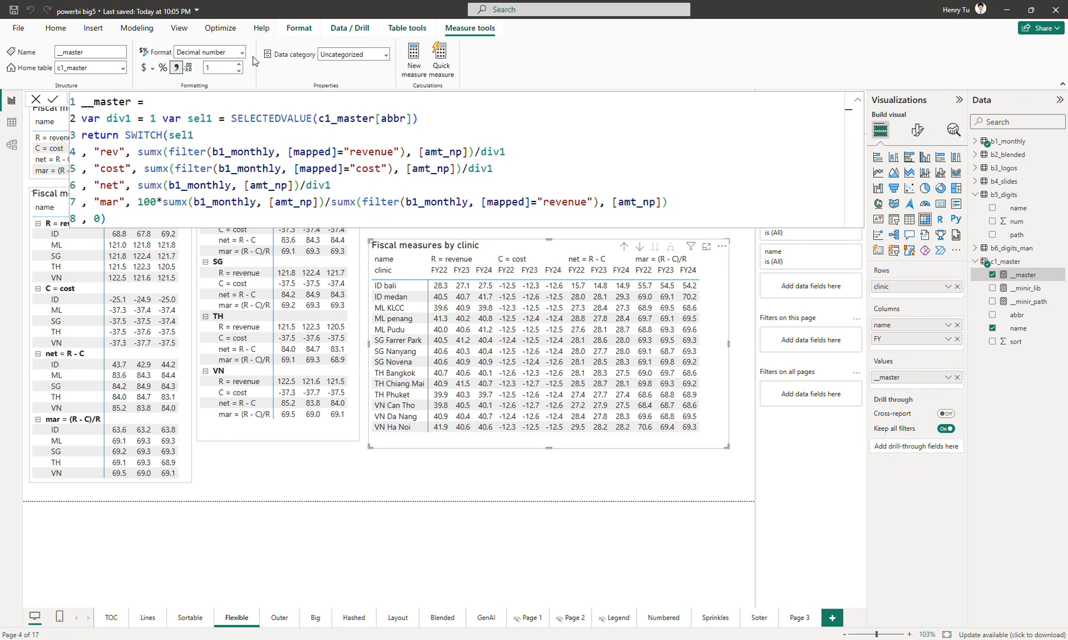
pyautogui.press('Return')
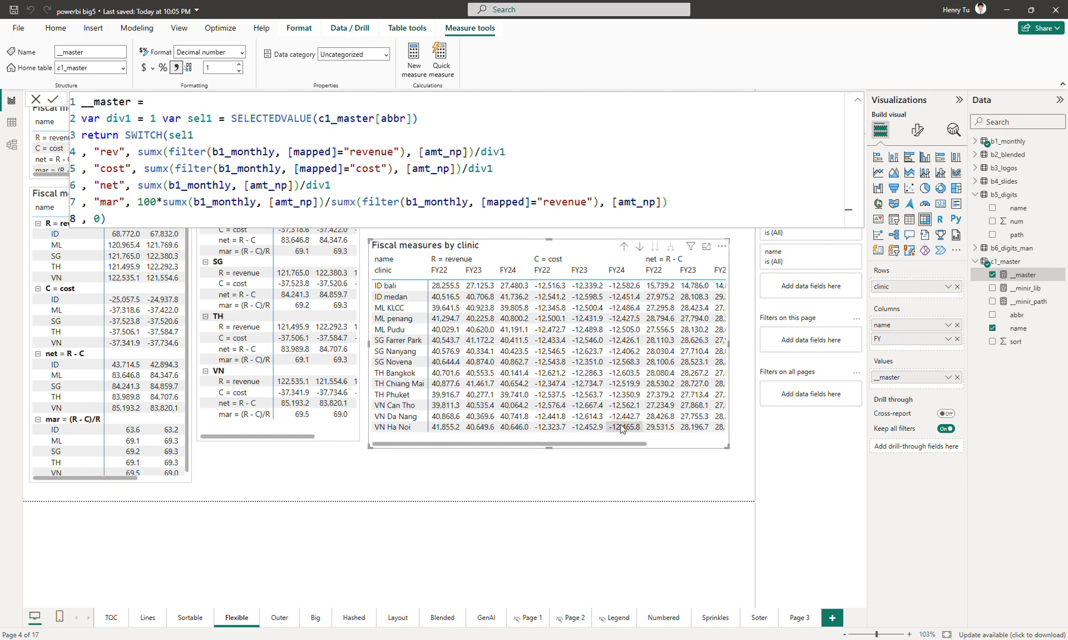
pyautogui.moveTo(623, 444); pyautogui.dragTo(563, 447)
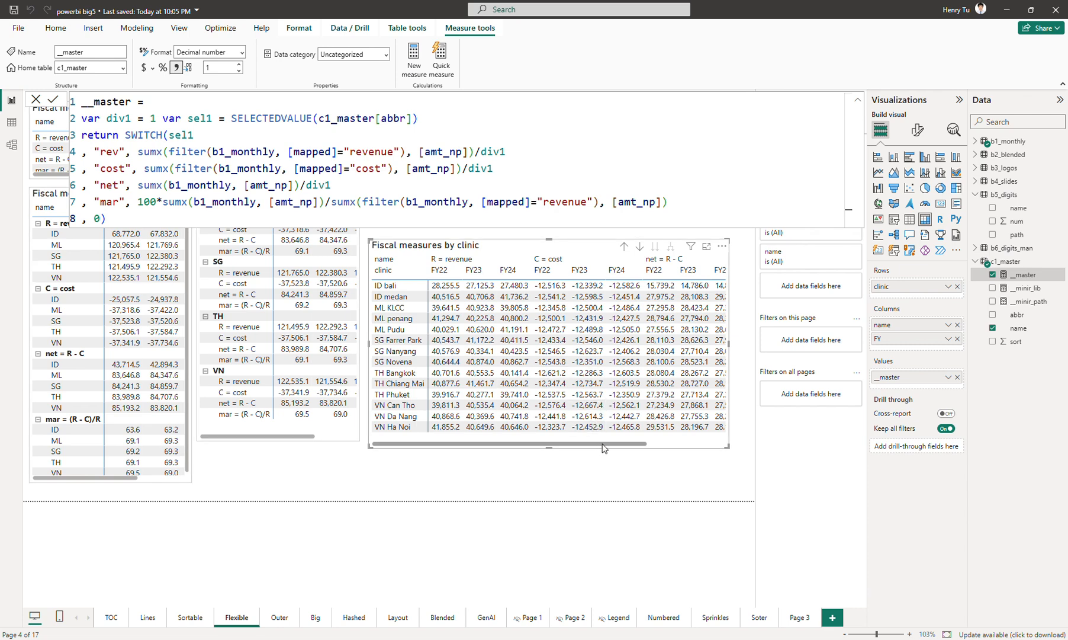
pyautogui.moveTo(604, 449); pyautogui.dragTo(689, 450)
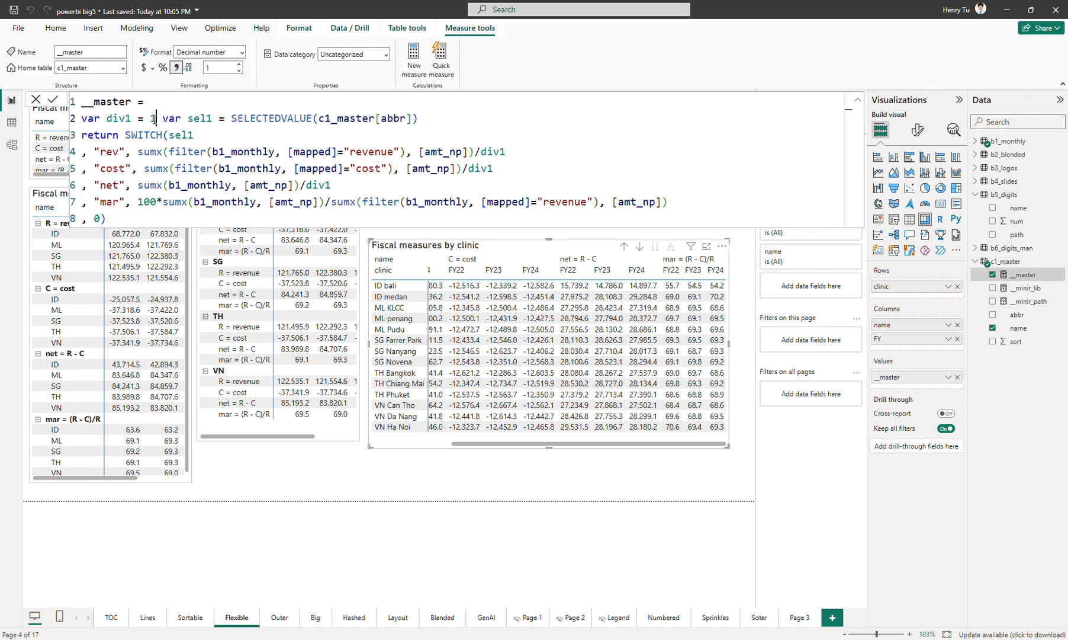
# Restore the div1 divisor in the __master measure to 1e3 and commit it.
pyautogui.click(156, 117)
pyautogui.write('e3')
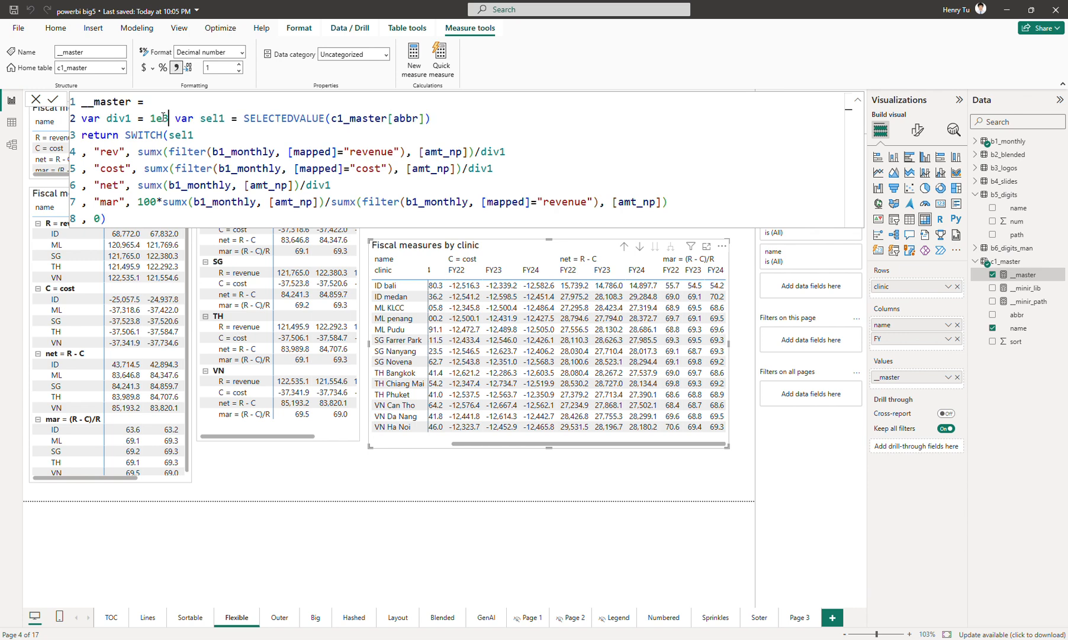
pyautogui.doubleClick(162, 118)
pyautogui.press('Return')
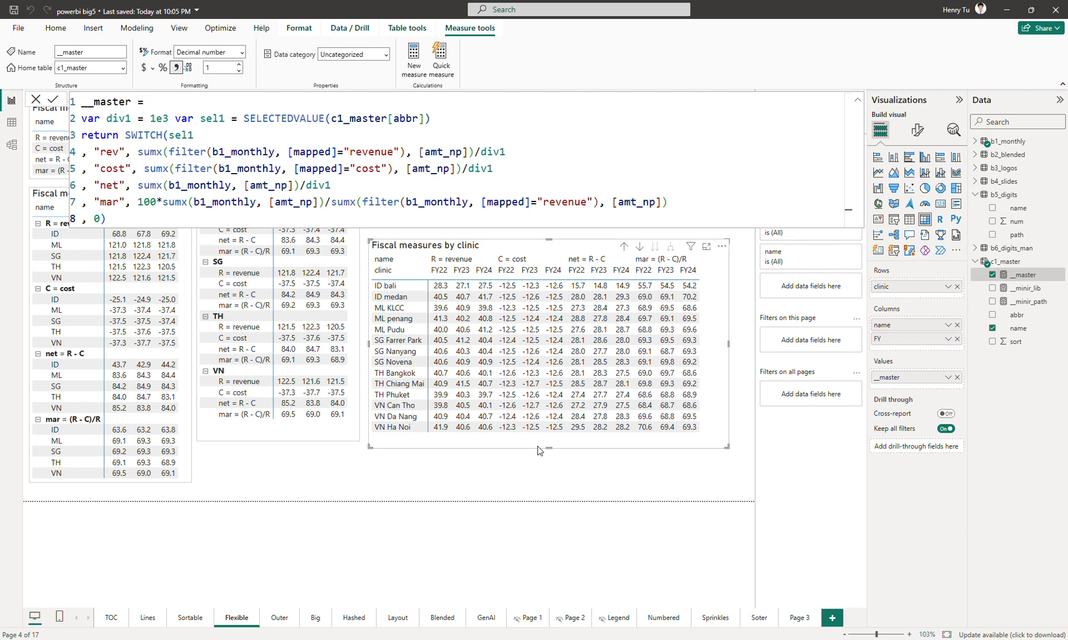
# Review the __master measure and c1_master table formulas, then inspect the clinic matrix's field setup.
pyautogui.click(505, 468)
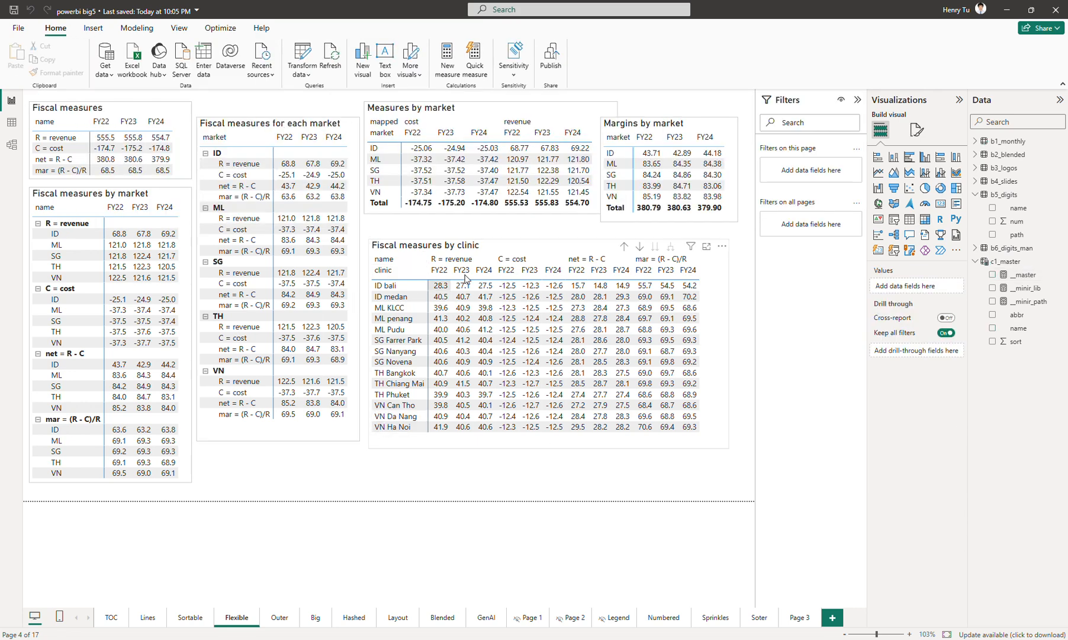
pyautogui.click(1024, 275)
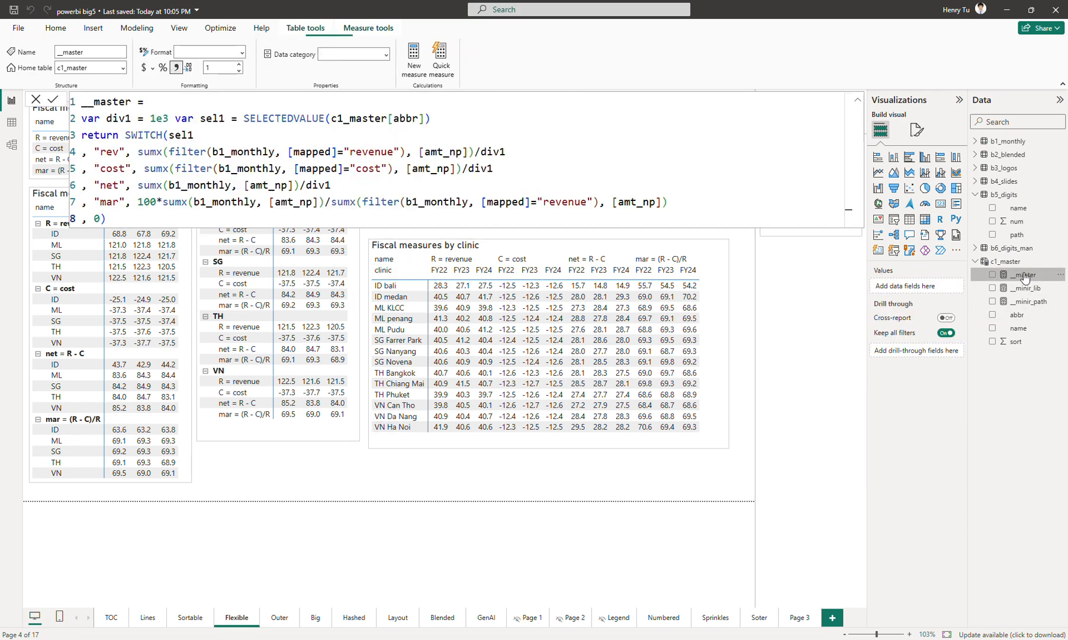
pyautogui.click(673, 467)
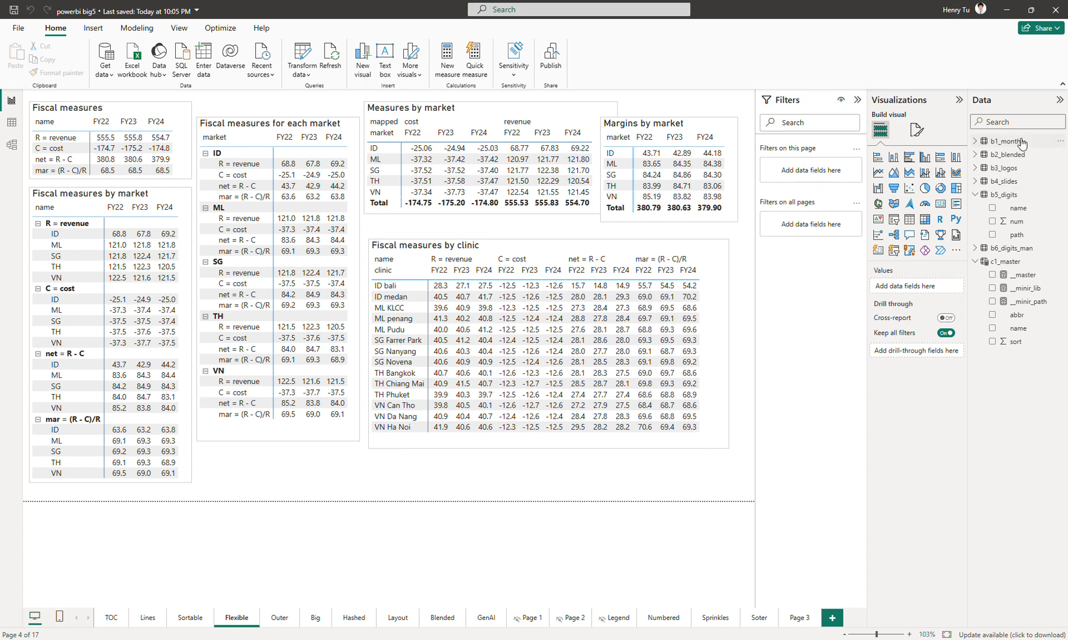
pyautogui.click(1007, 263)
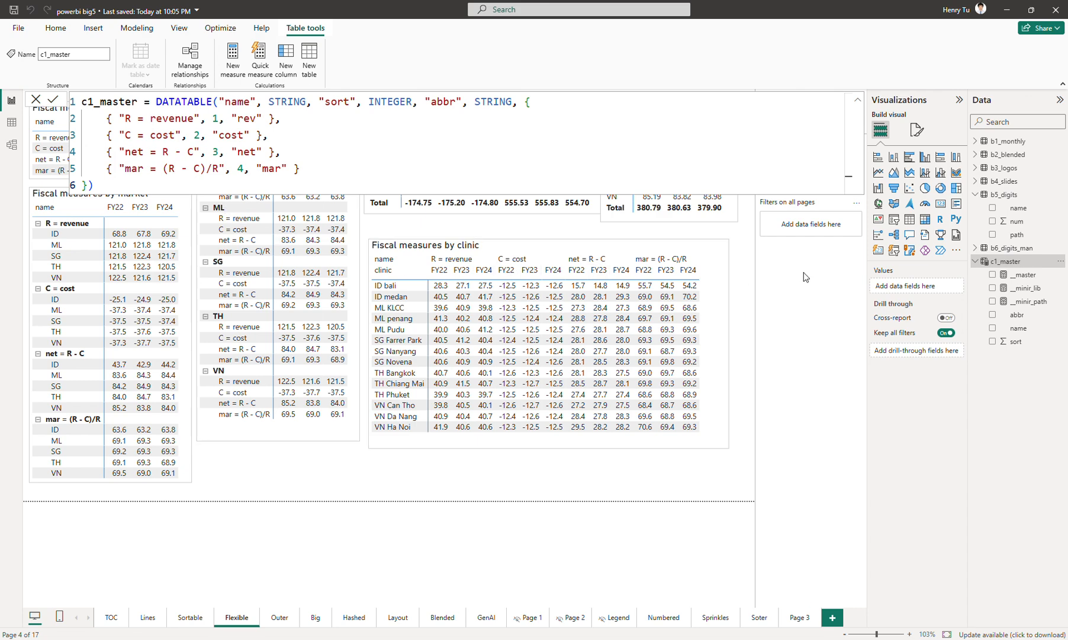
pyautogui.click(1015, 275)
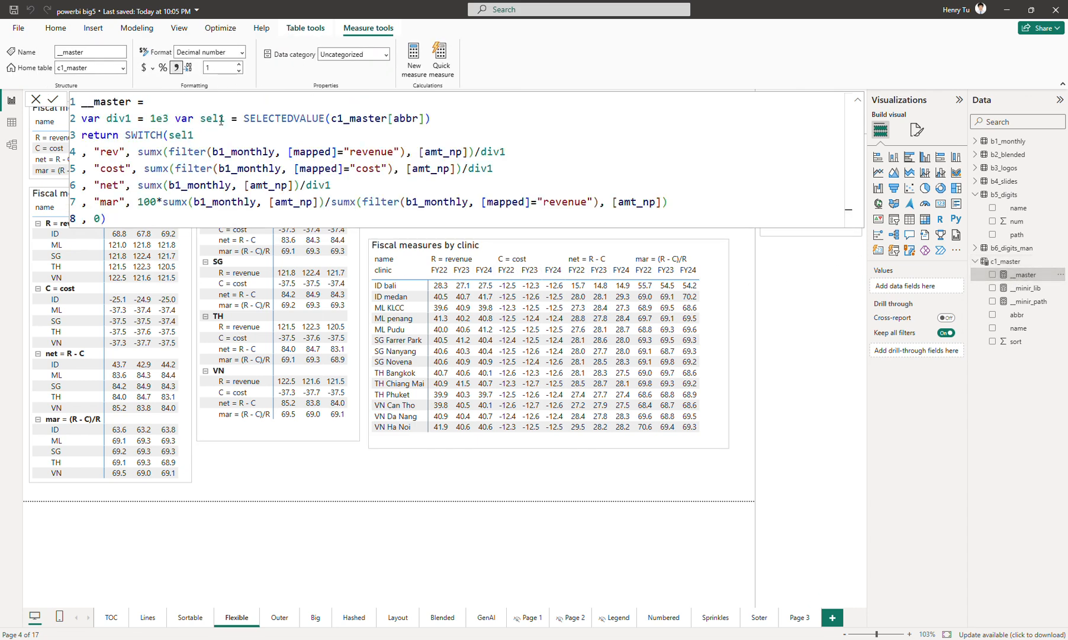
pyautogui.click(133, 157)
pyautogui.click(527, 480)
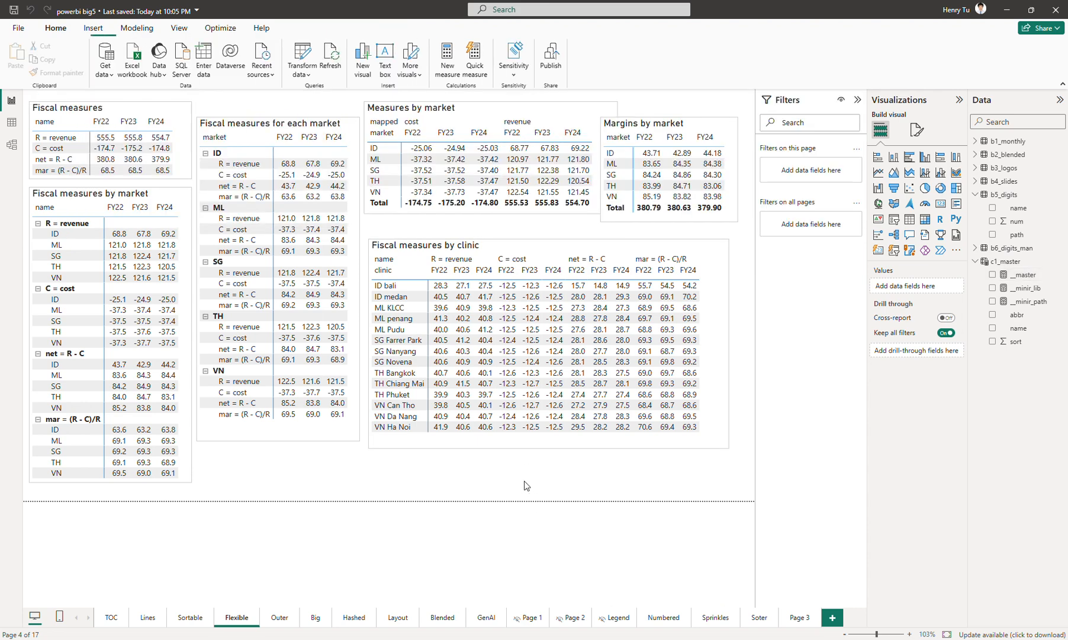
pyautogui.click(722, 341)
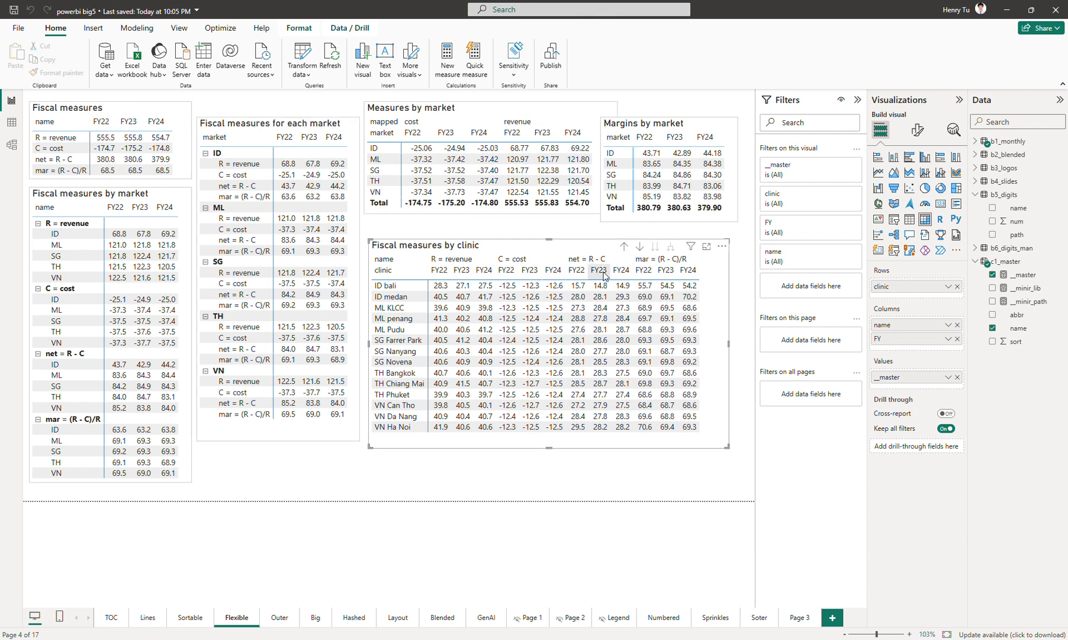
pyautogui.click(285, 483)
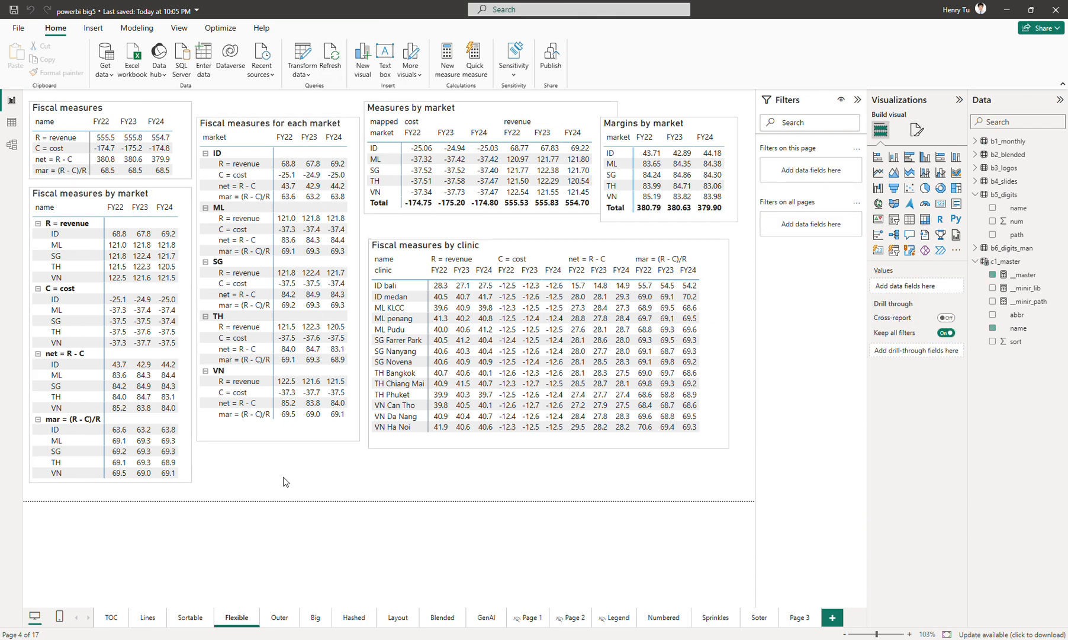